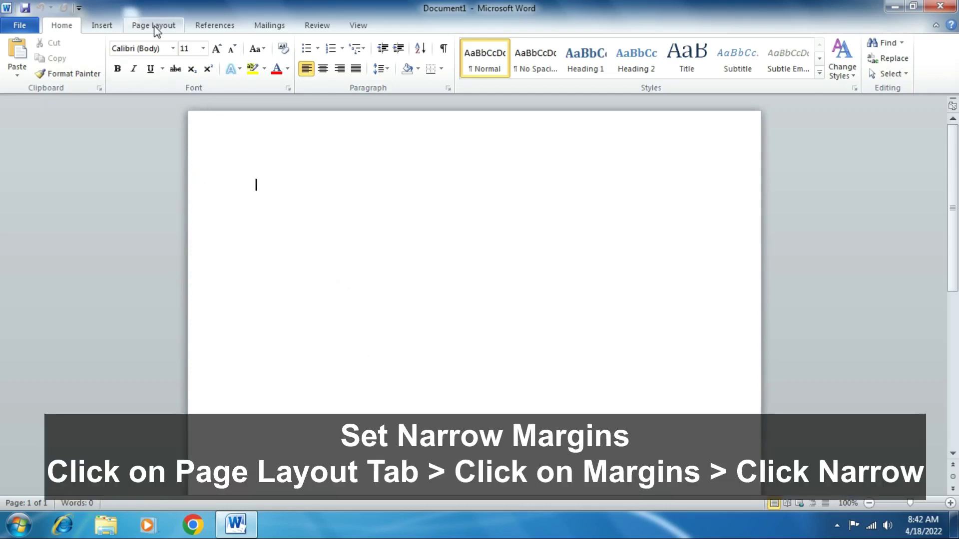
Apply the Narrow margin preset, 0.5" on top, bottom, left and right
click(156, 29)
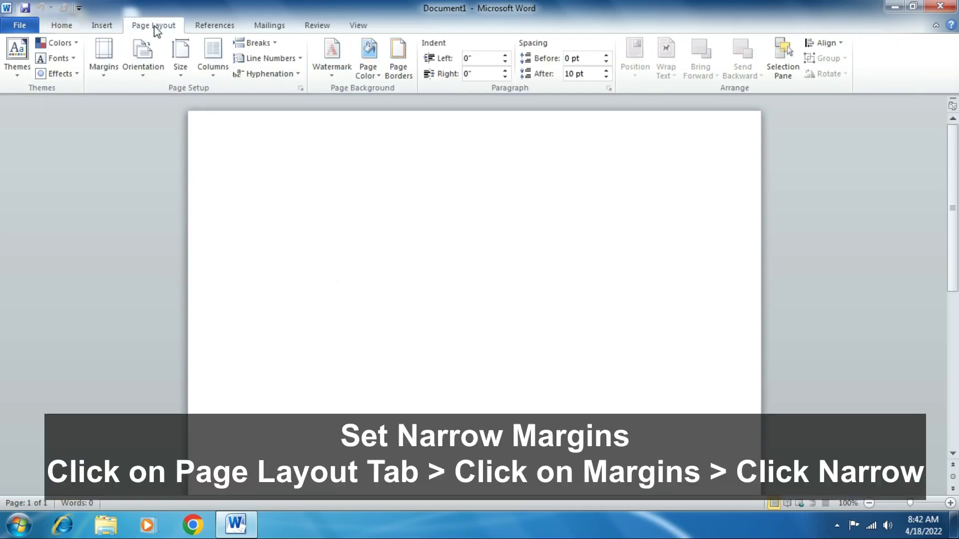
click(105, 70)
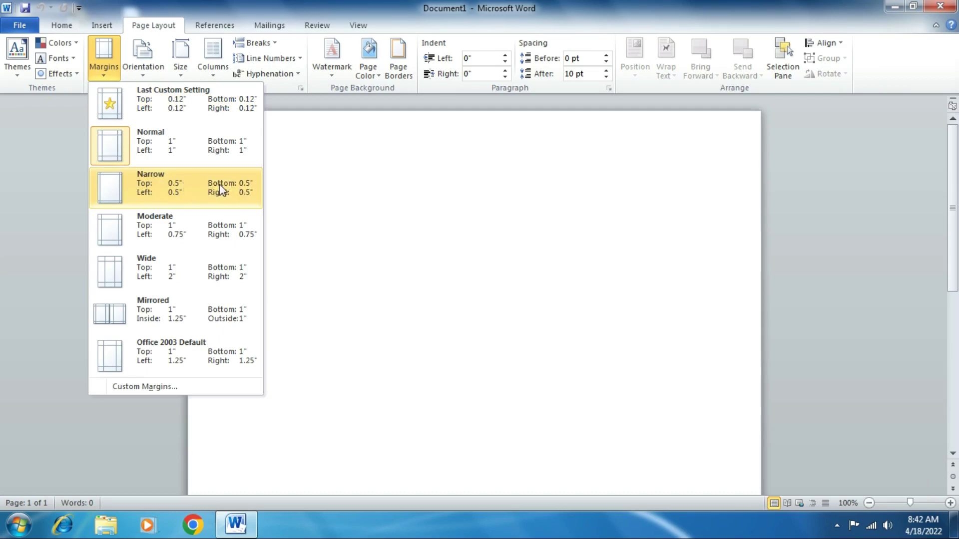
click(220, 184)
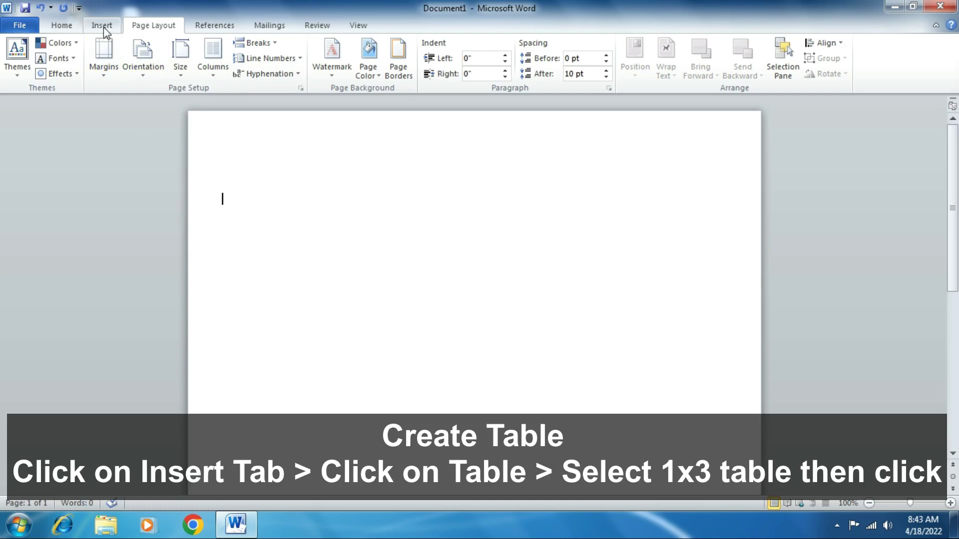
Insert a 1x3 table (one column, three rows) at the top of the page
click(104, 29)
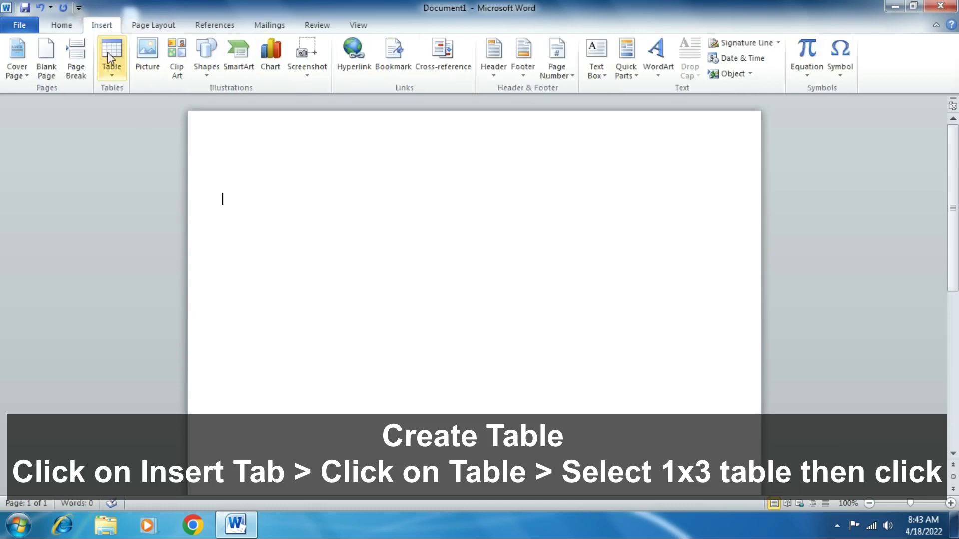
click(111, 75)
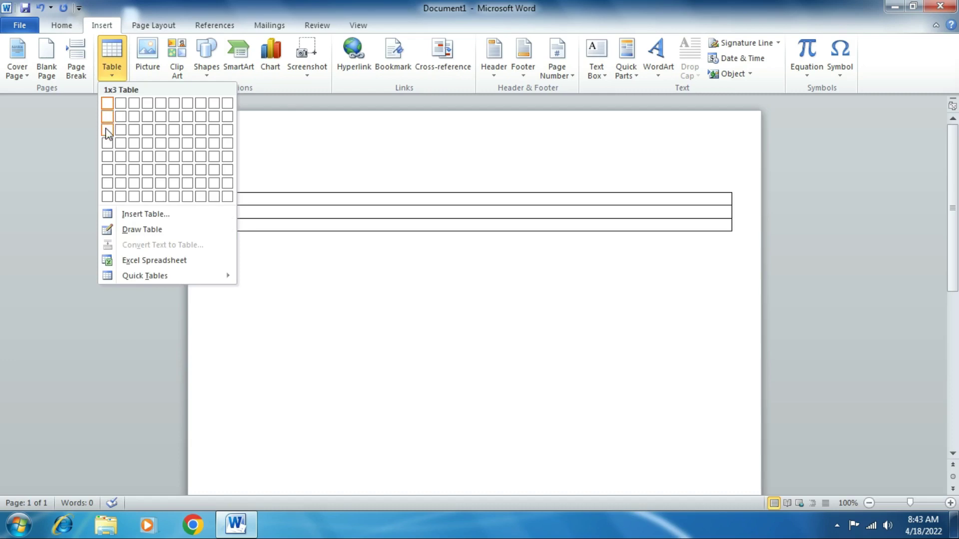
click(107, 131)
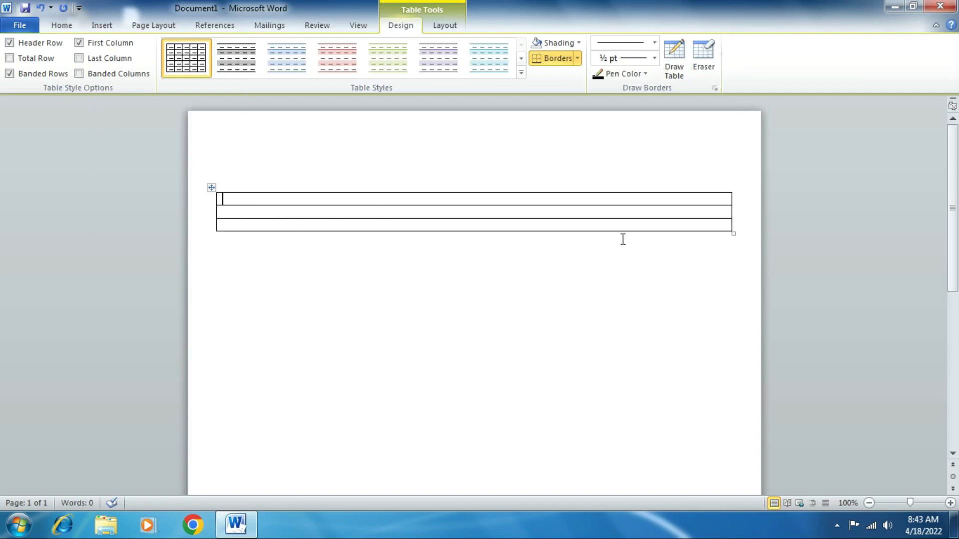
Shift the table to the left page edge and stretch it to the right edge
click(211, 187)
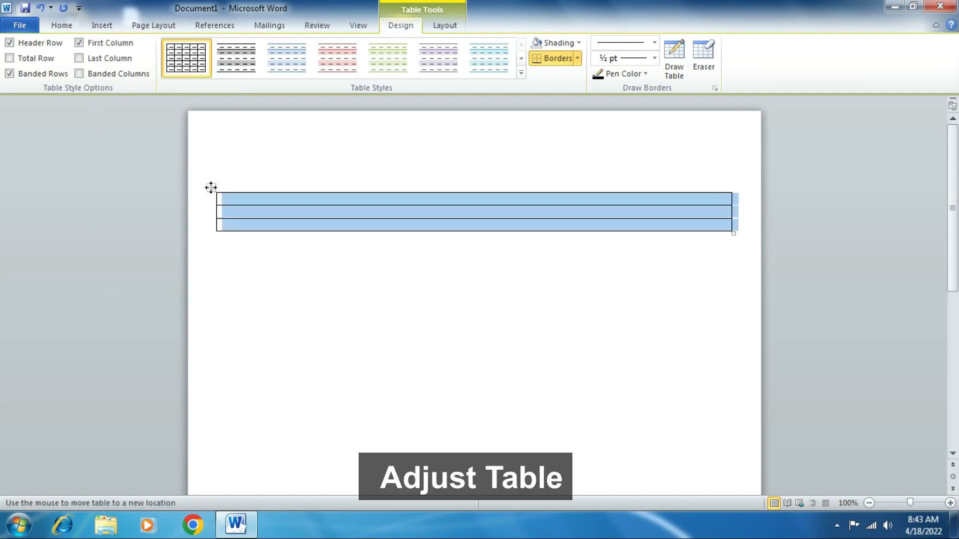
drag(211, 188, 178, 189)
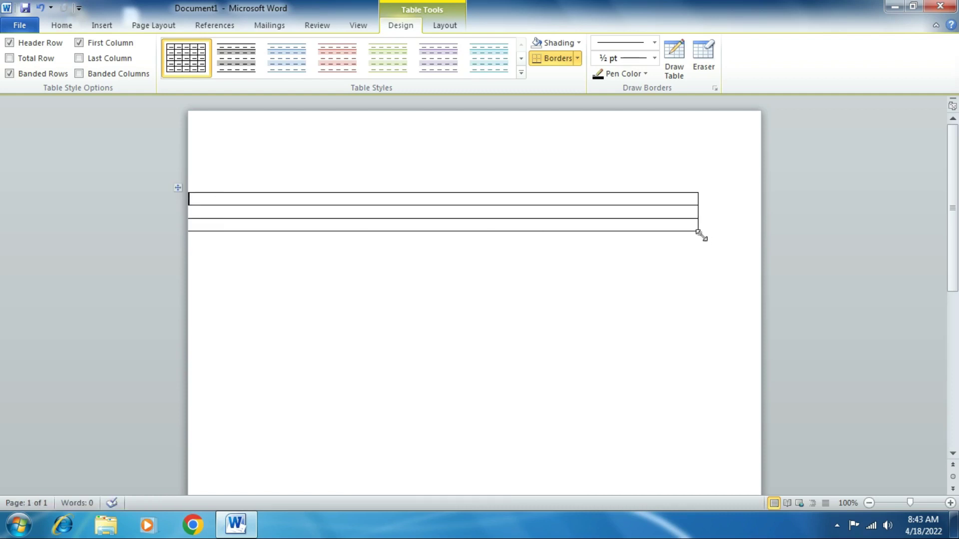
drag(699, 232, 765, 230)
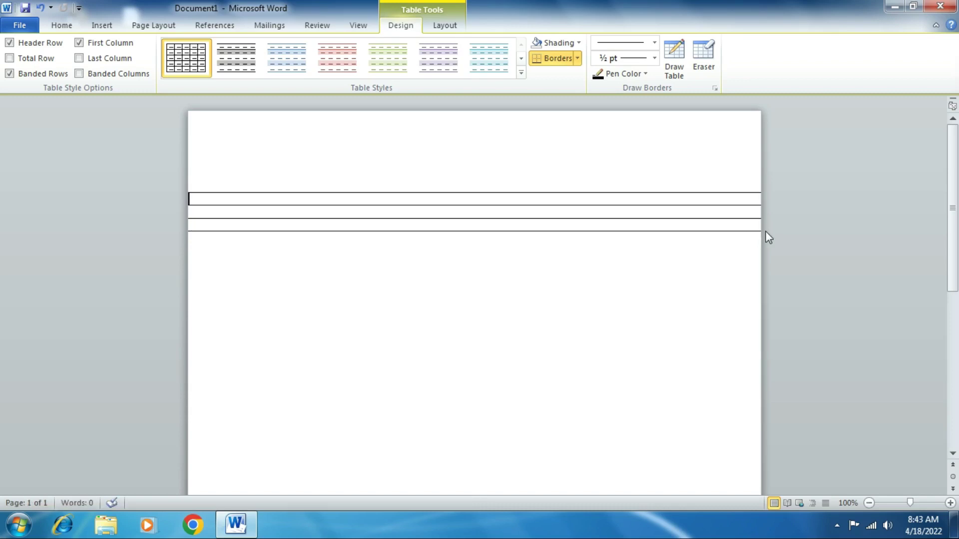
Redraw the table's top, two inner and bottom lines as 1½ pt borders
click(177, 188)
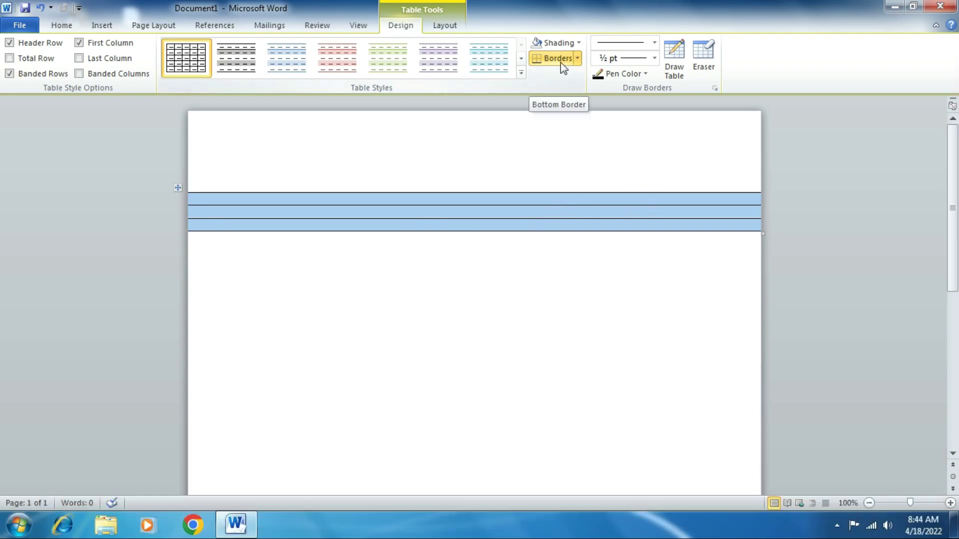
click(655, 59)
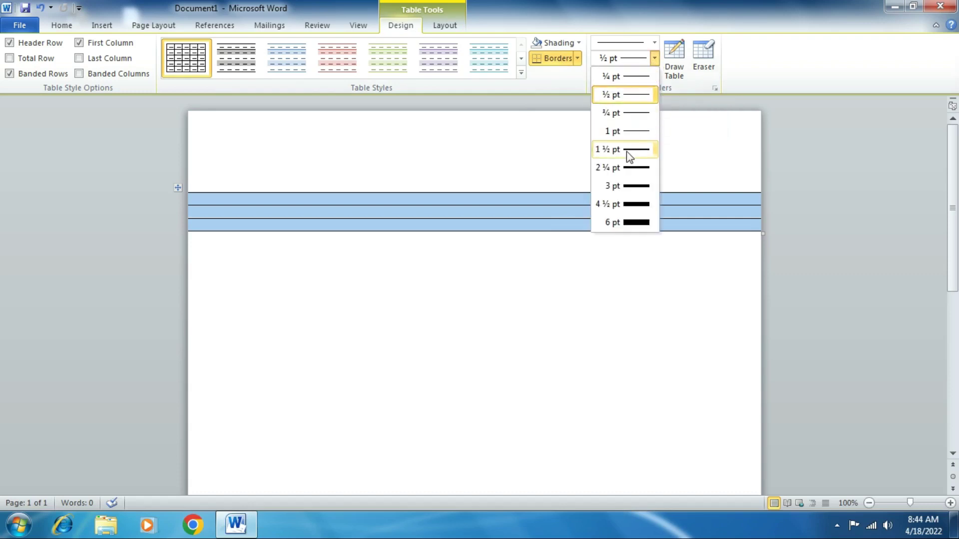
click(639, 151)
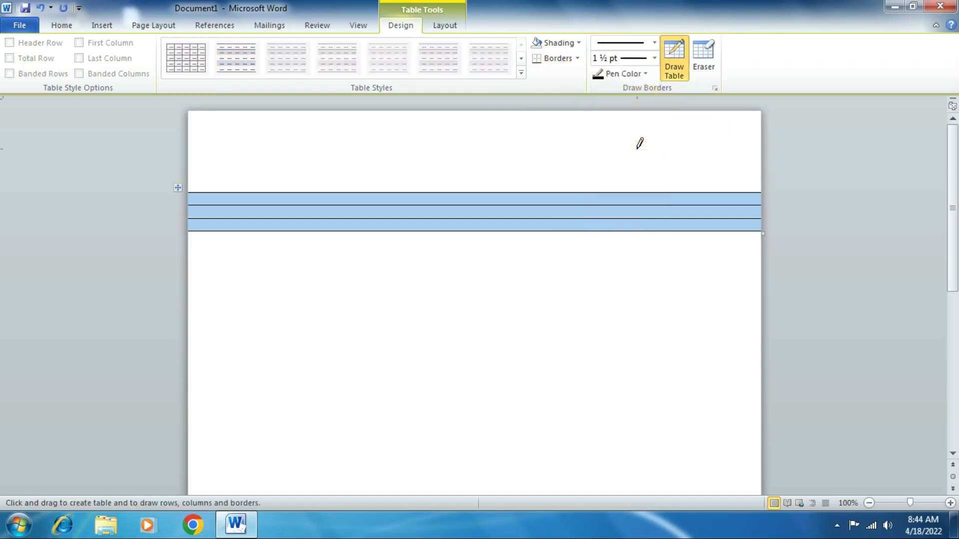
click(548, 192)
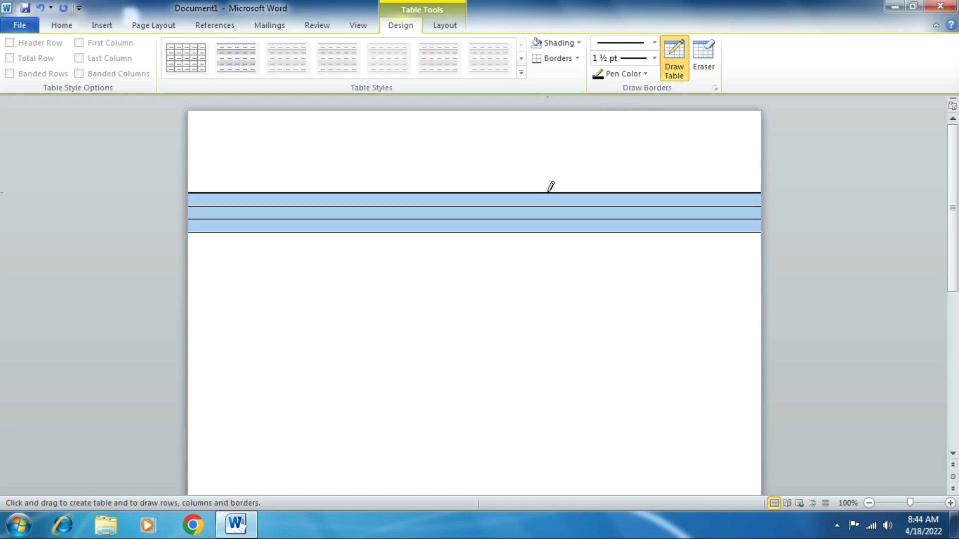
click(548, 206)
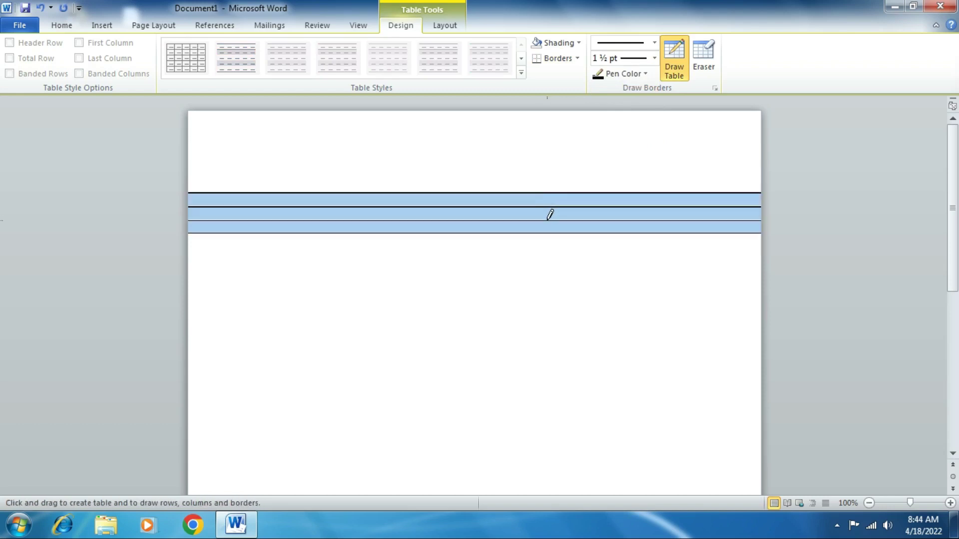
click(548, 220)
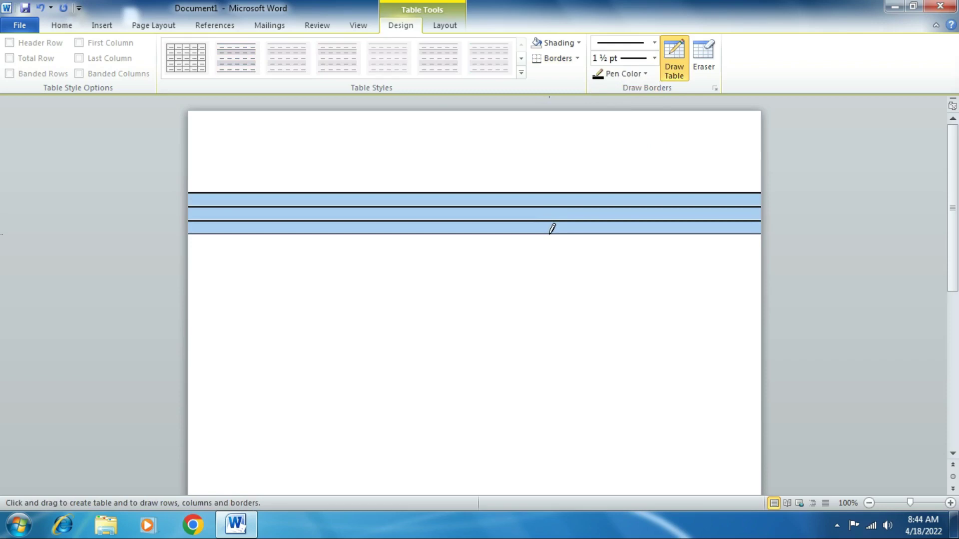
click(548, 234)
click(674, 64)
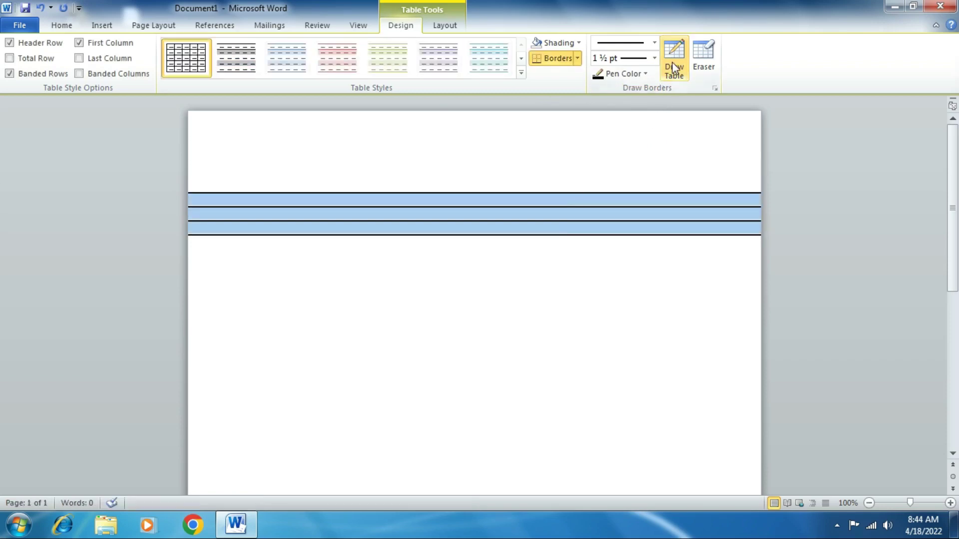
click(569, 253)
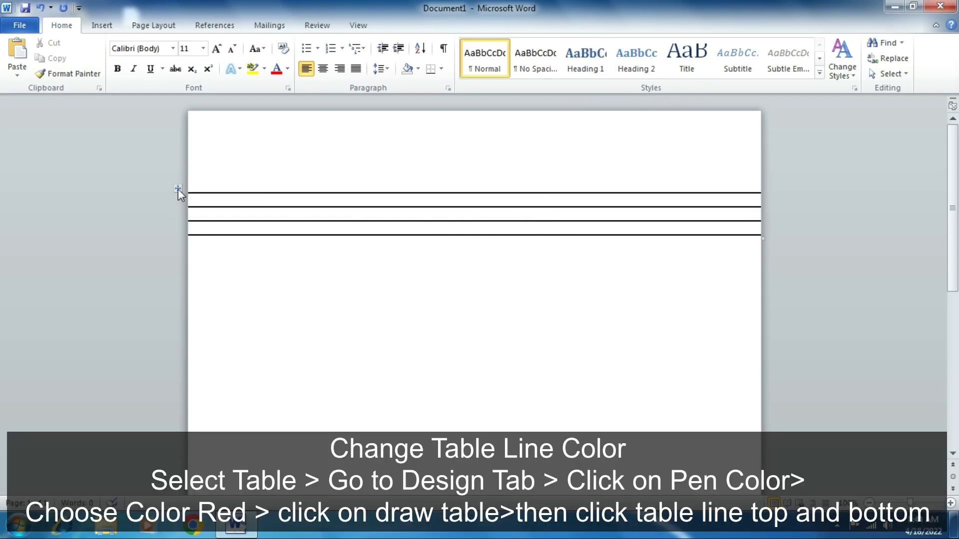
Redraw the table's top and bottom borders in red, leaving the inner lines black
click(178, 189)
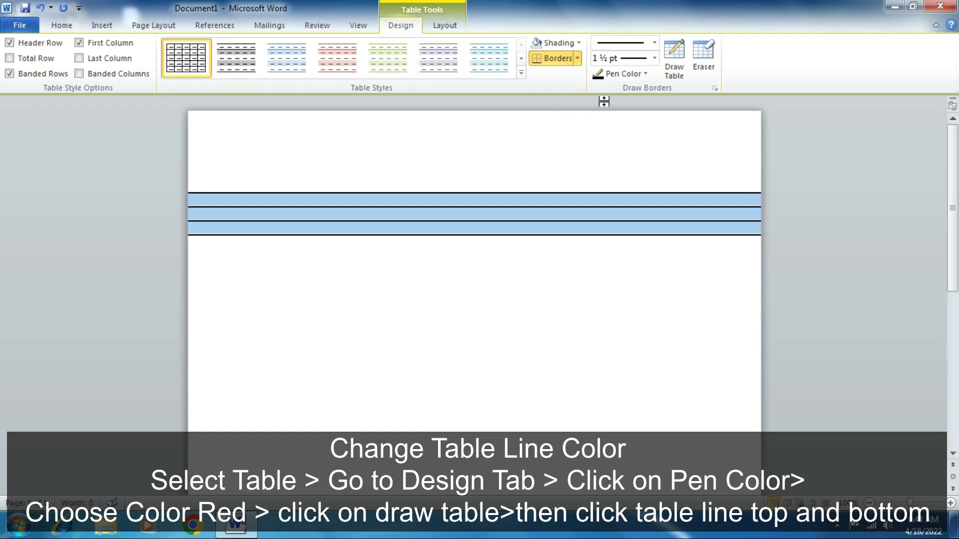
click(646, 75)
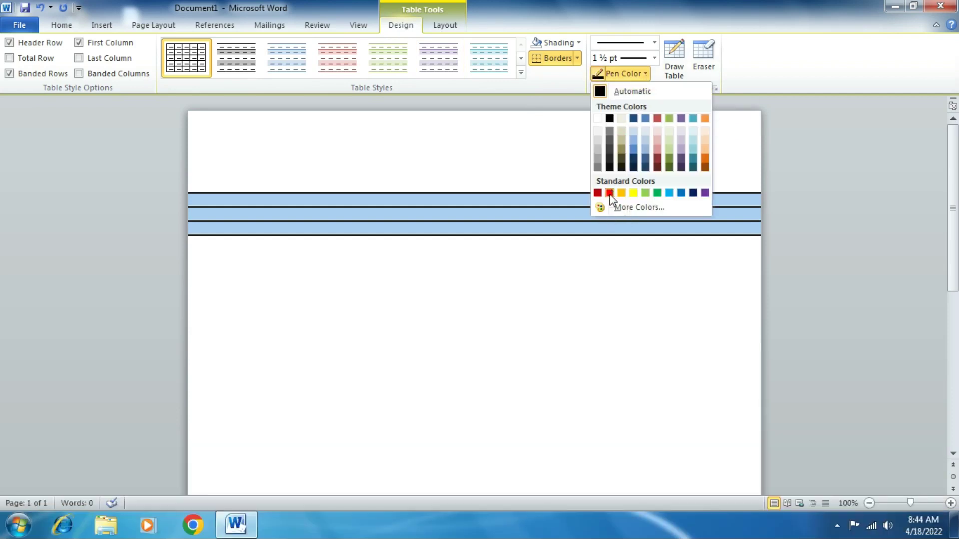
click(609, 193)
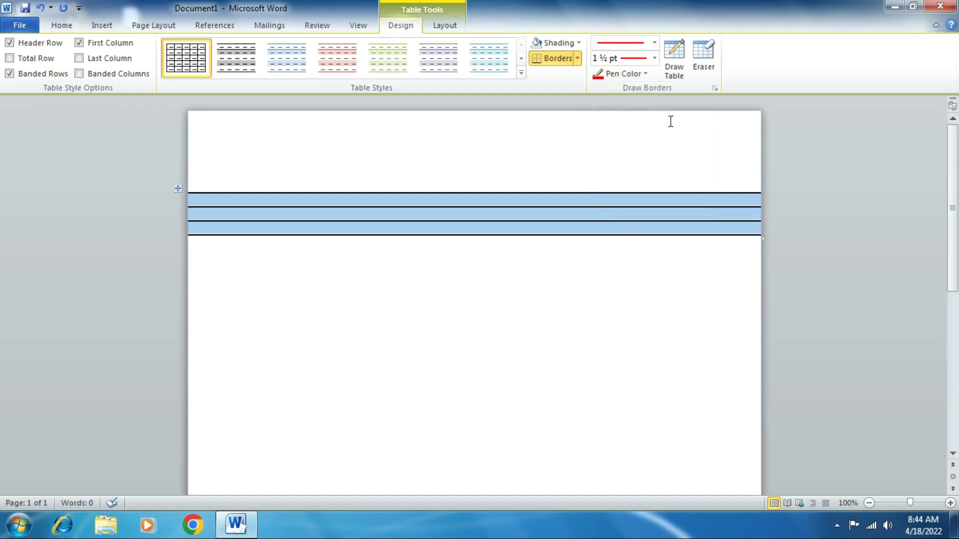
click(677, 66)
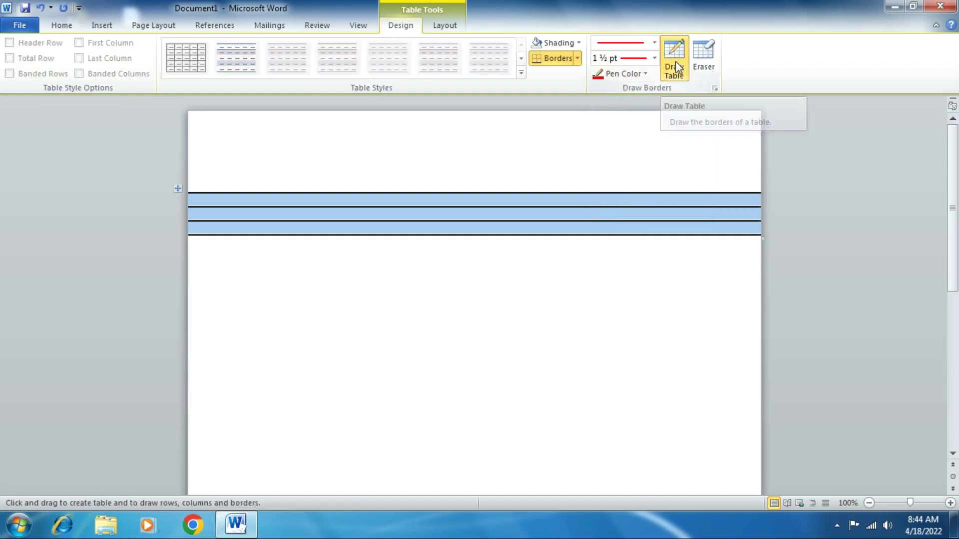
click(510, 192)
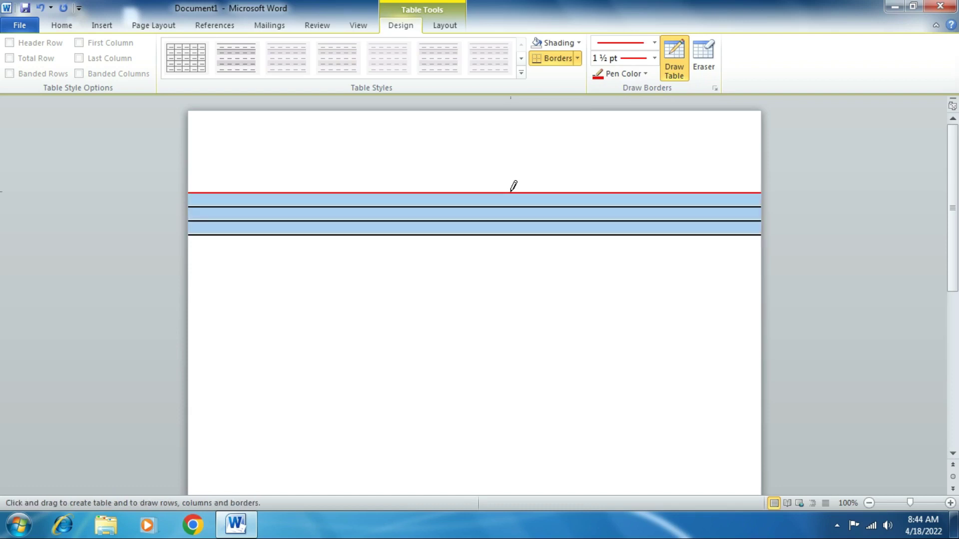
click(488, 234)
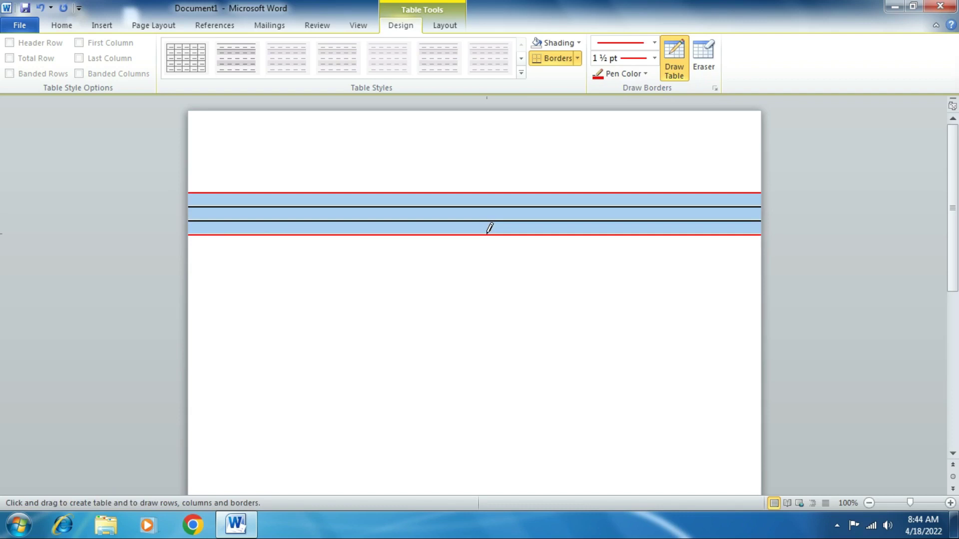
click(669, 61)
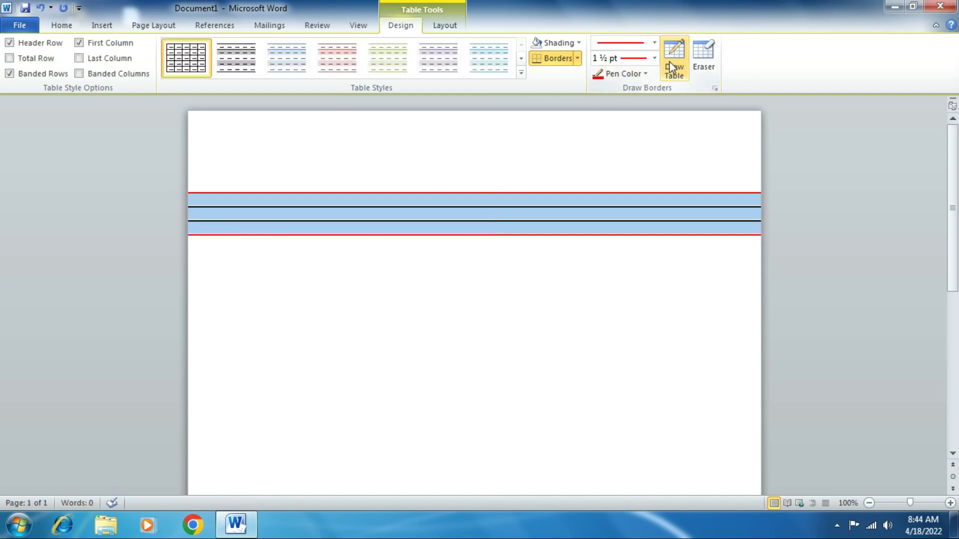
click(514, 300)
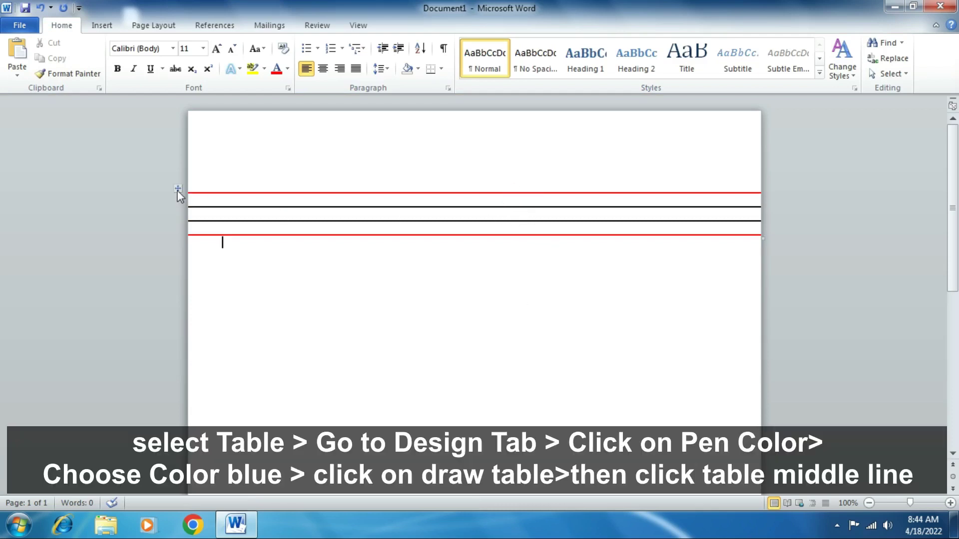
Redraw both inner table lines in blue between the red outer rules
click(178, 190)
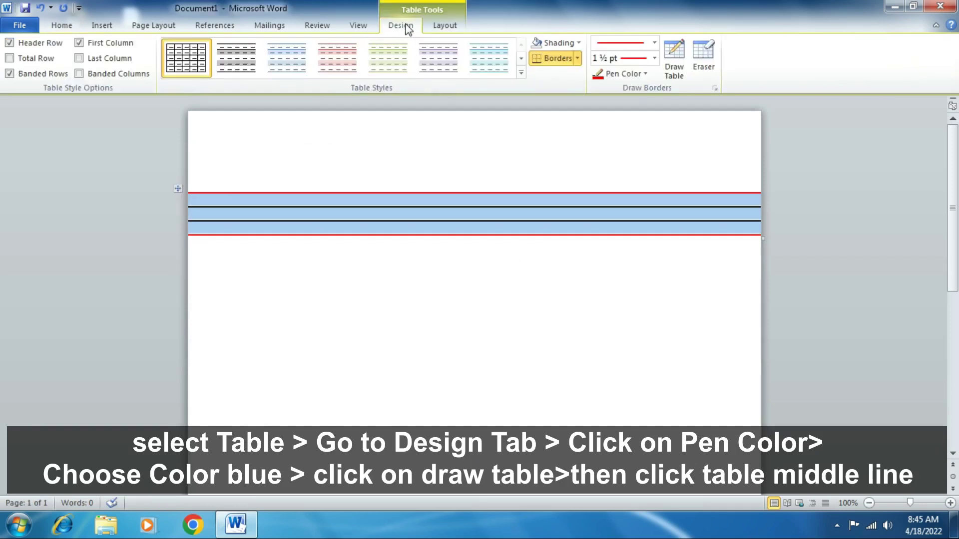
click(646, 75)
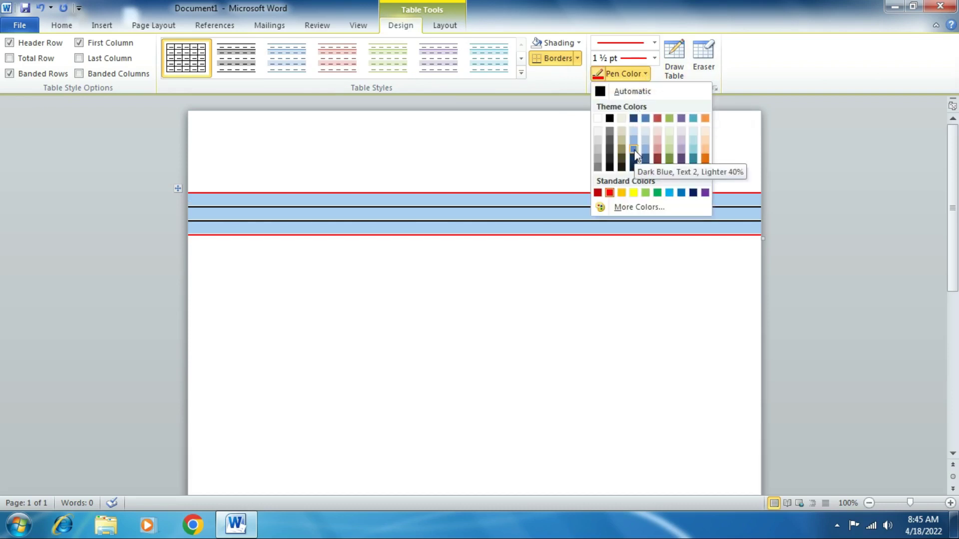
click(634, 150)
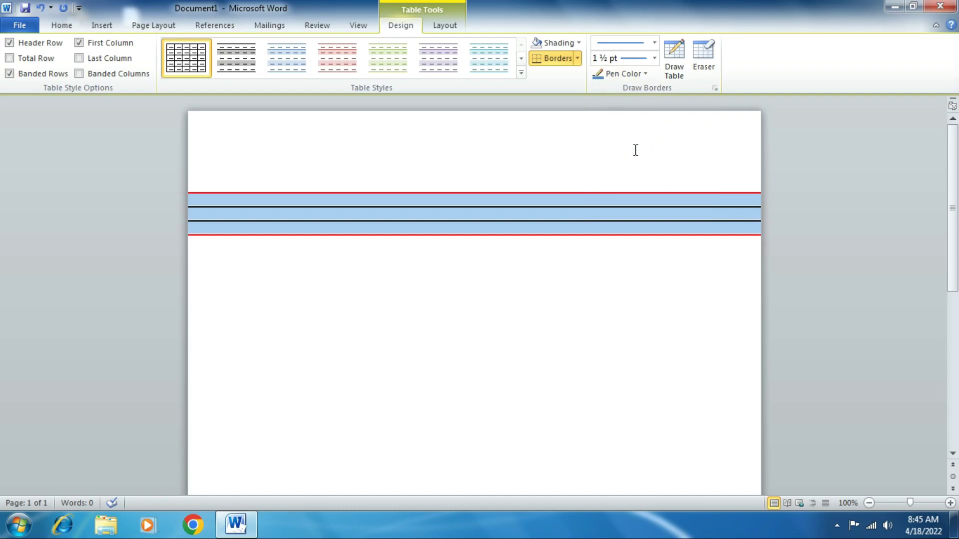
click(676, 59)
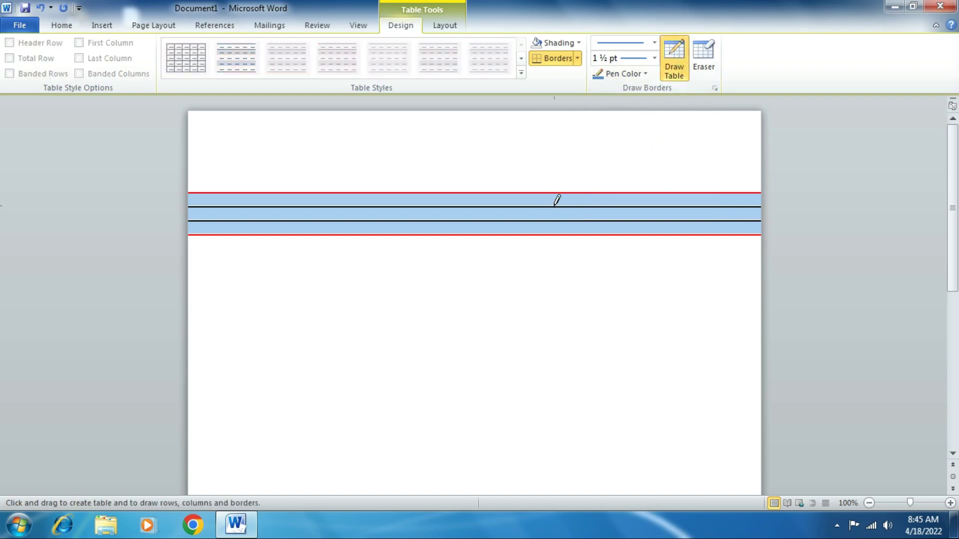
click(556, 205)
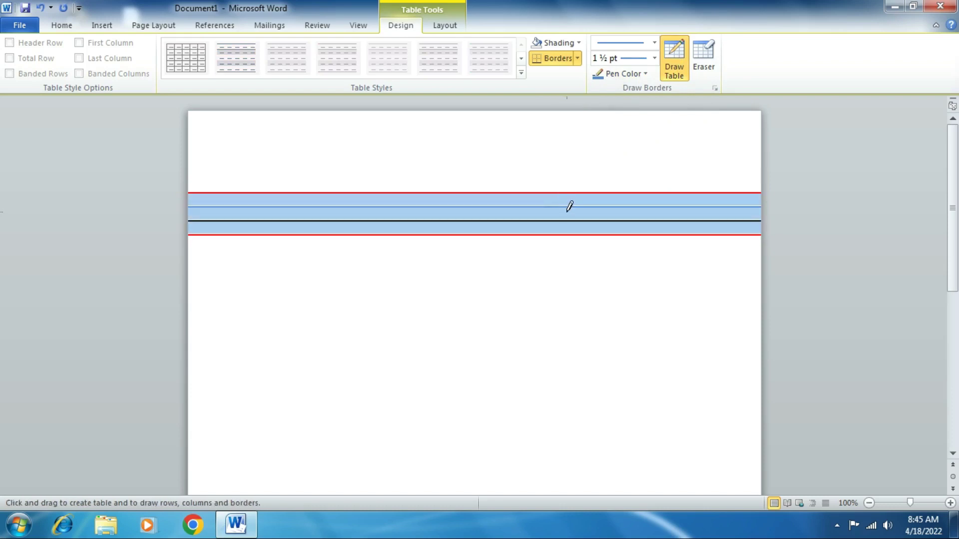
click(554, 220)
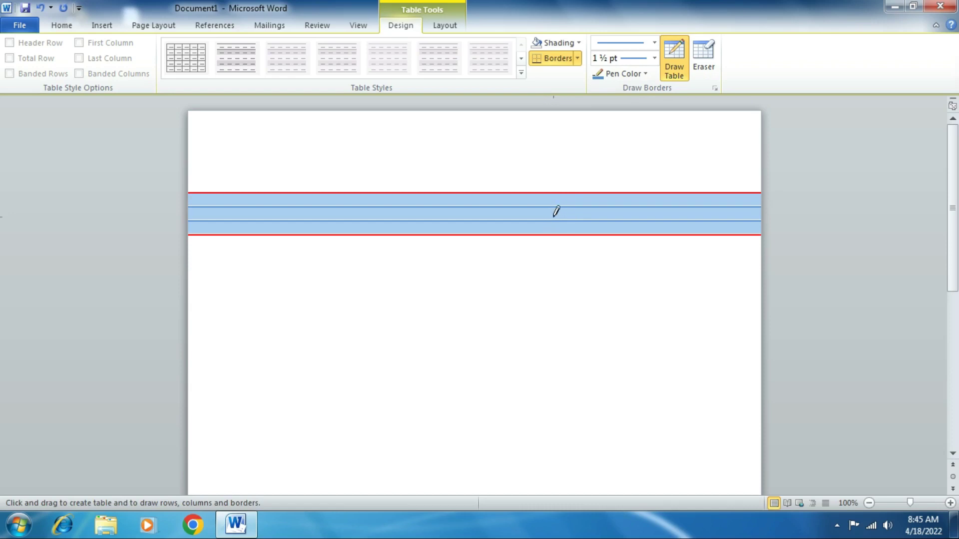
click(682, 60)
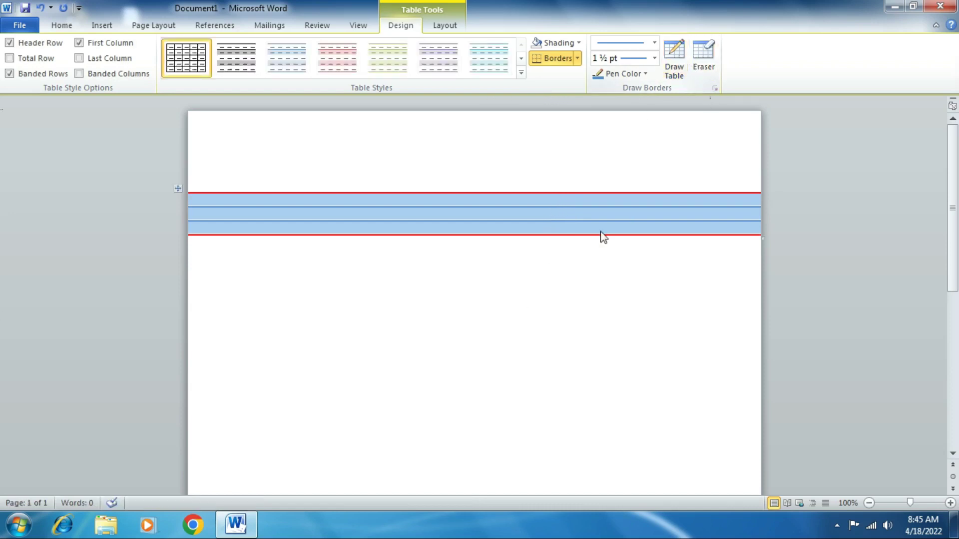
click(575, 296)
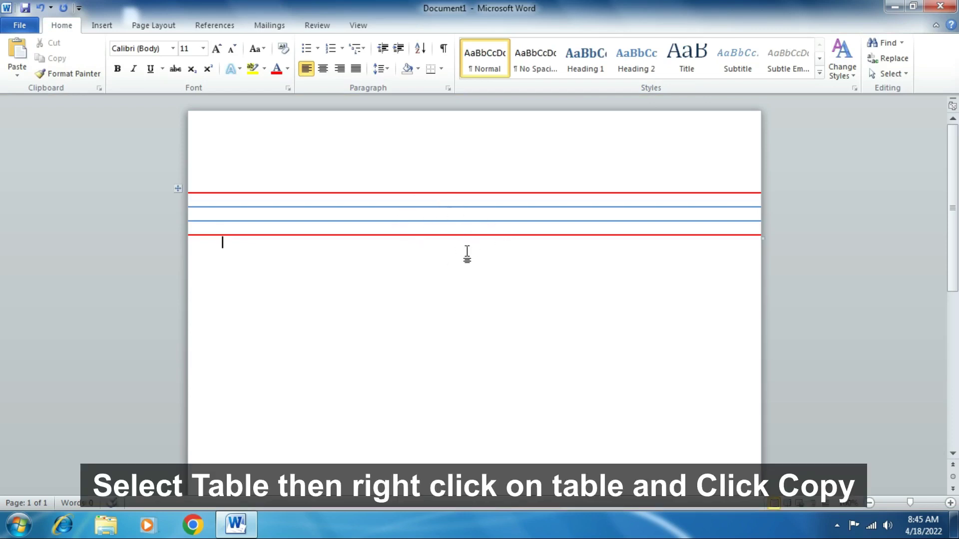
click(178, 188)
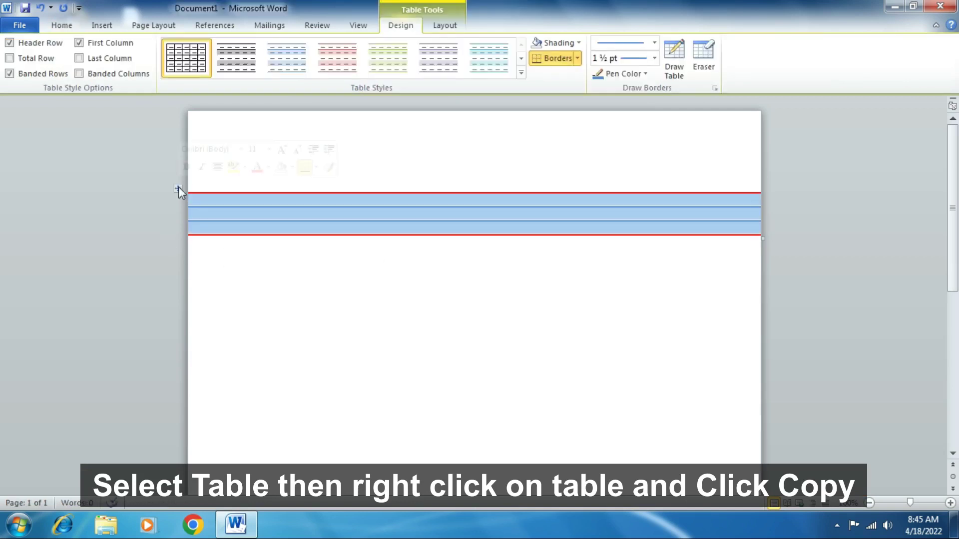
right_click(178, 189)
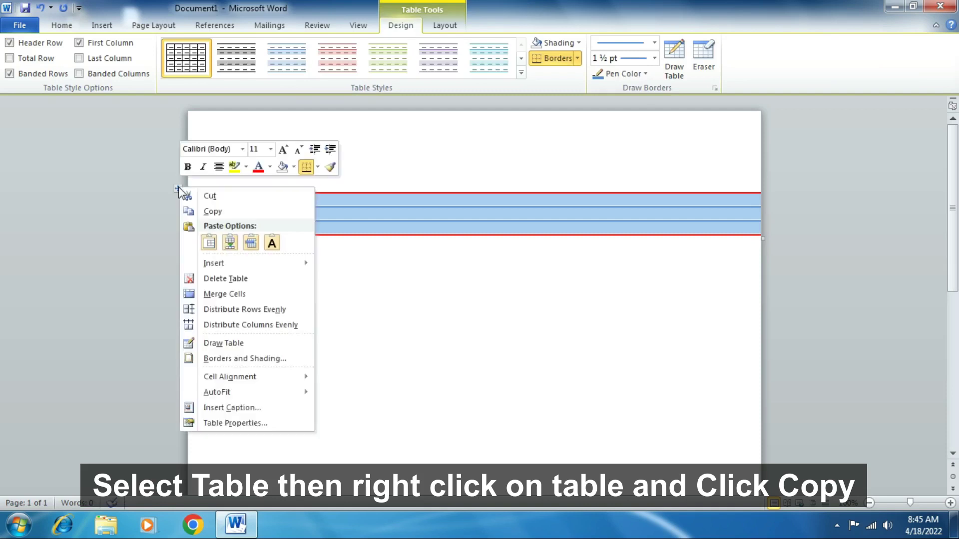
click(215, 212)
click(220, 255)
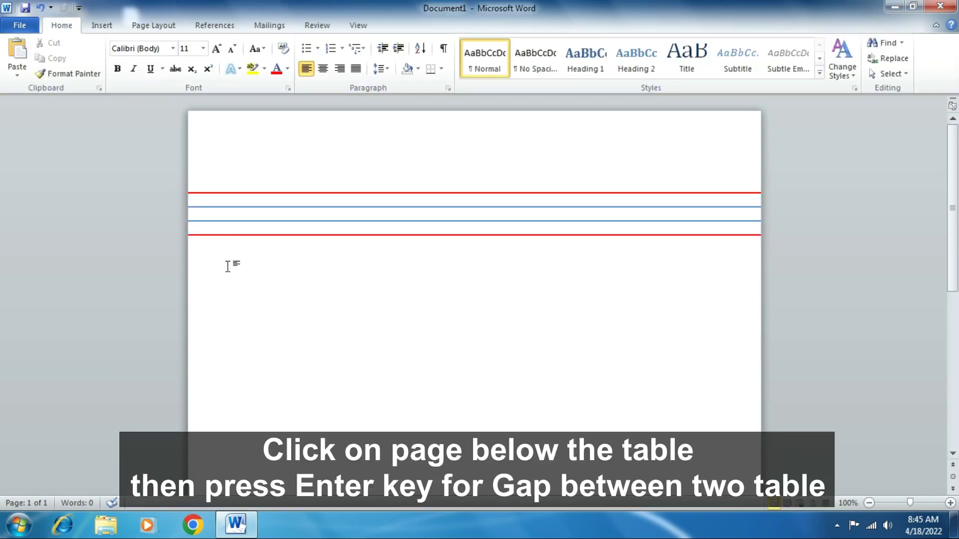
Paste five copies of the lined table down the page, each followed by a blank line
key(Return)
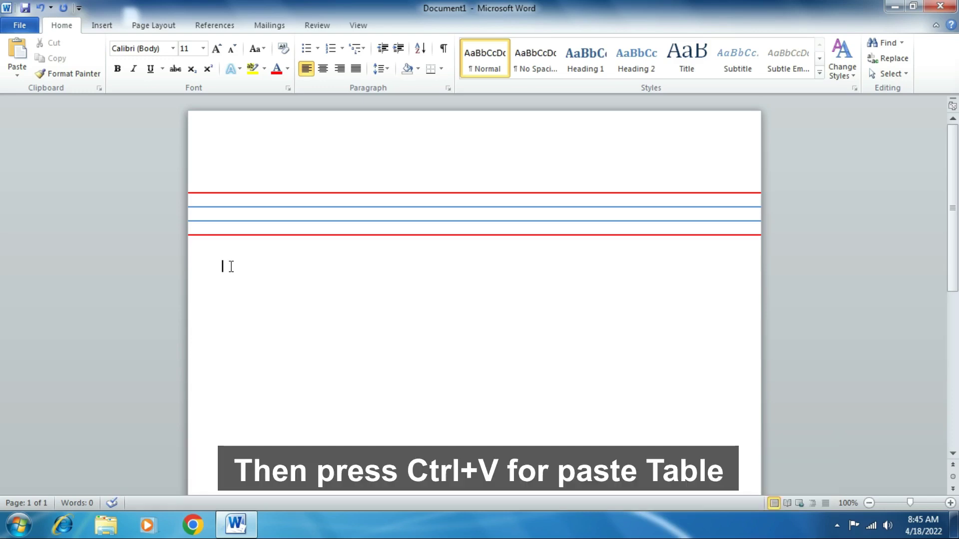
key(ctrl+v)
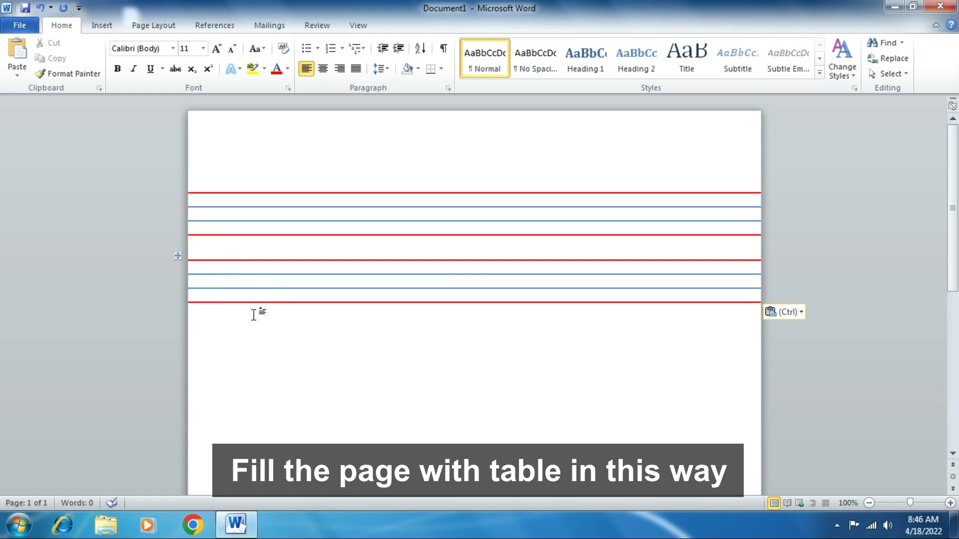
key(Return)
key(ctrl+v)
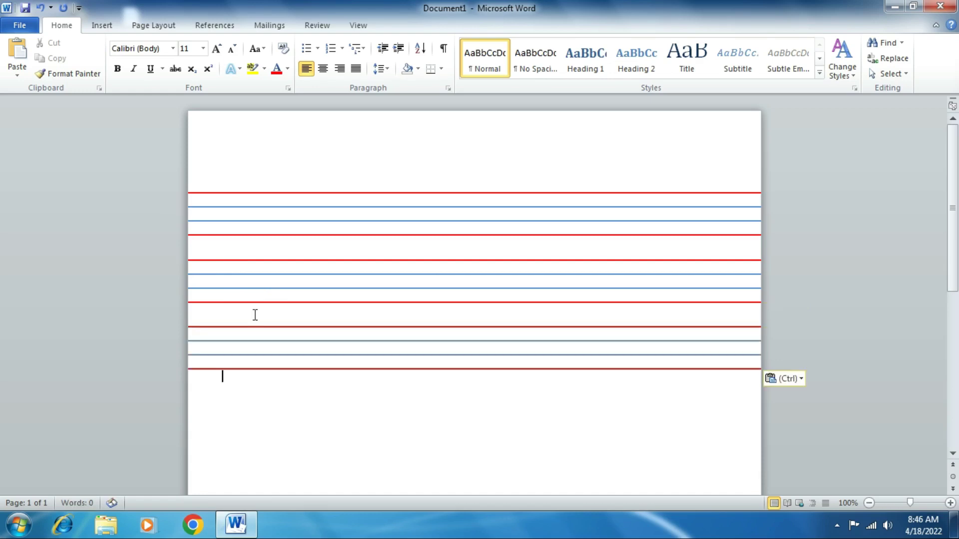
key(Return)
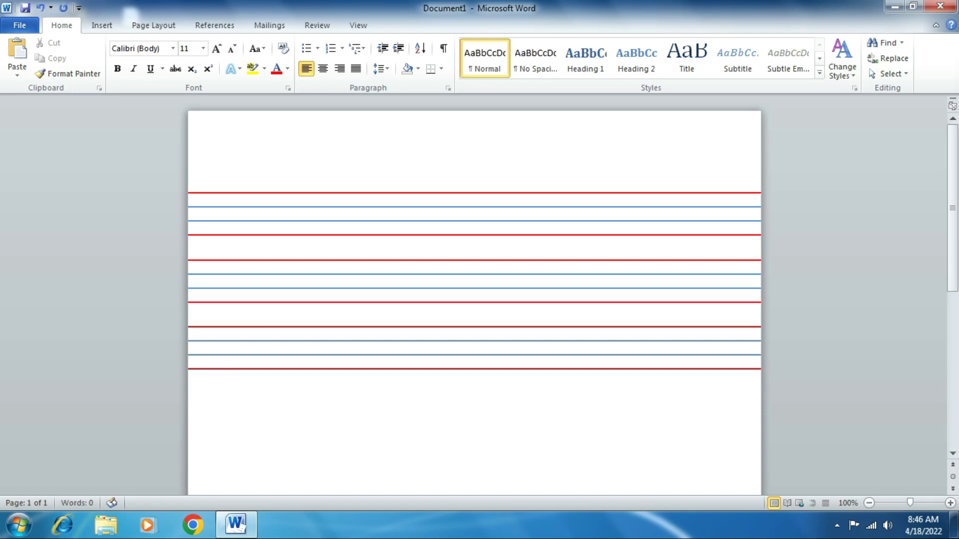
key(ctrl+v)
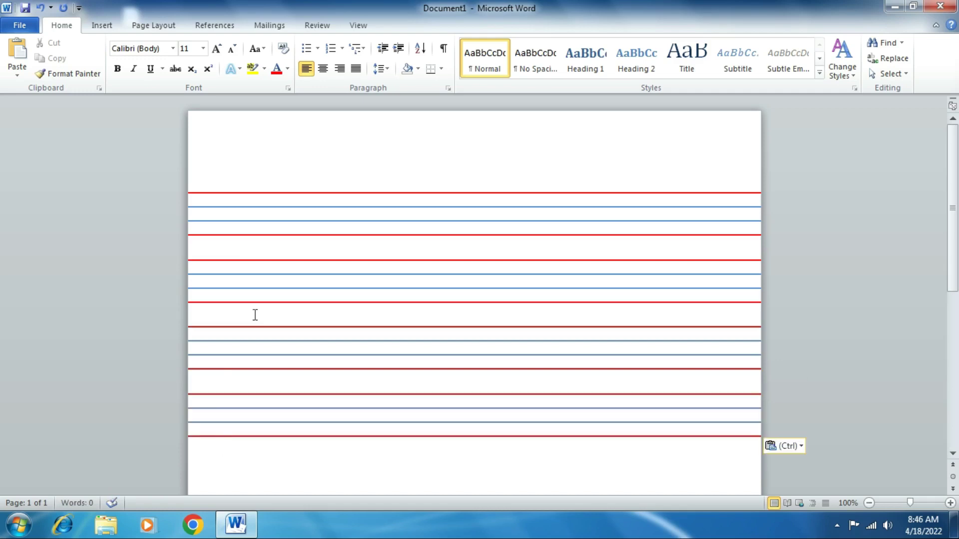
key(Return)
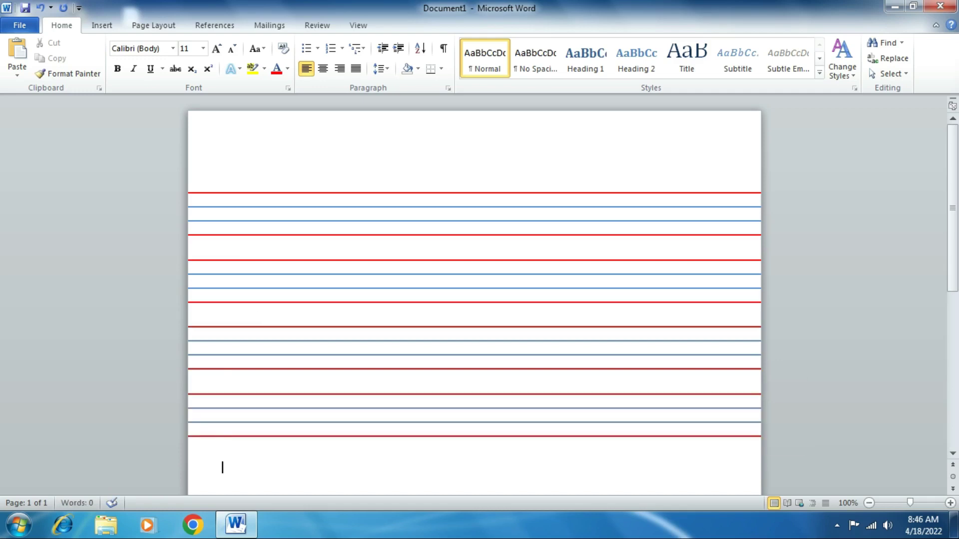
key(ctrl+v)
key(Return)
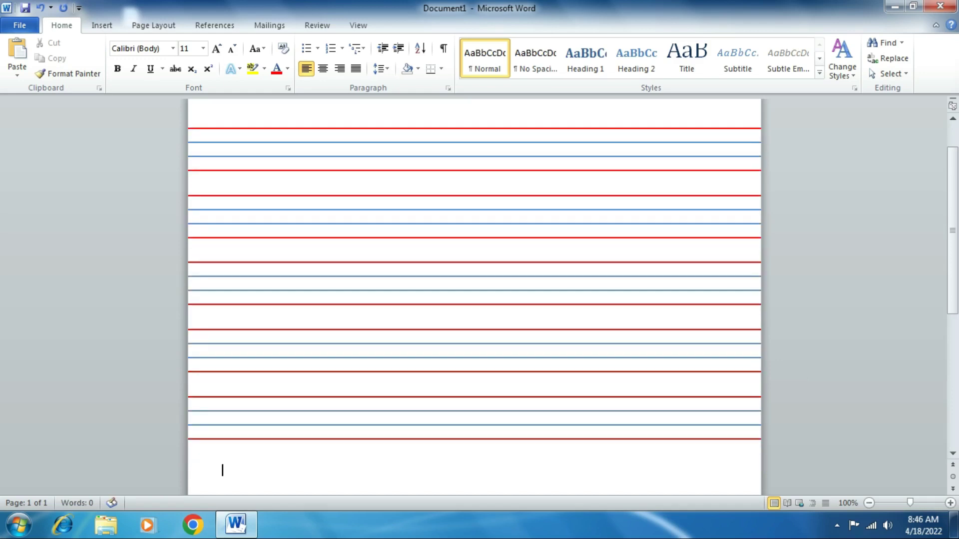
key(ctrl+v)
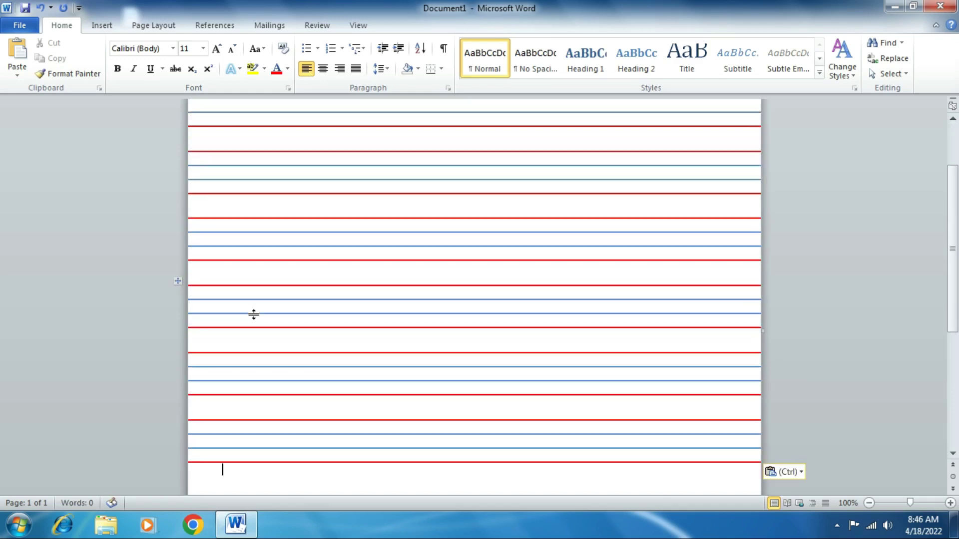
key(Return)
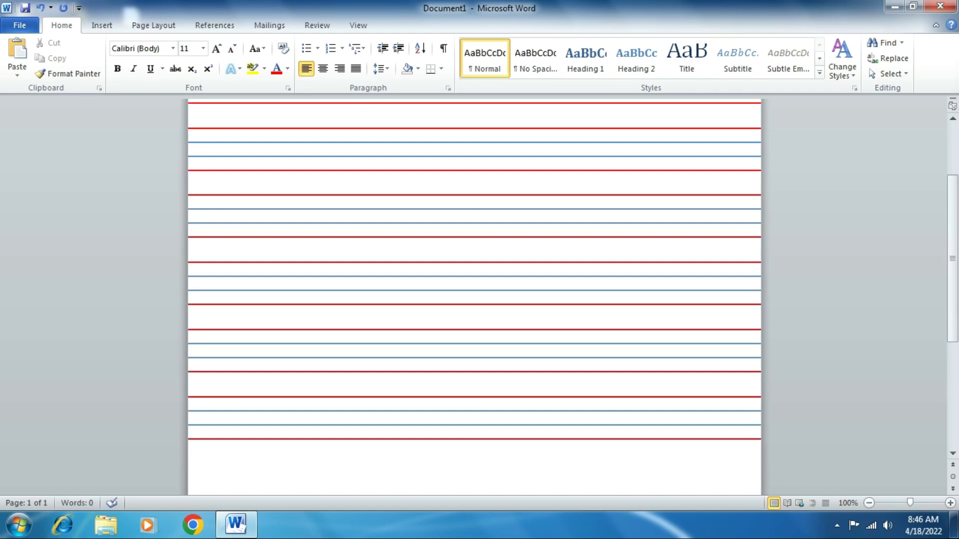
Paste three more copies of the ruled-line table further down and check the filled page
scroll(255, 314, down, 1)
scroll(255, 314, down, 1)
key(ctrl+v)
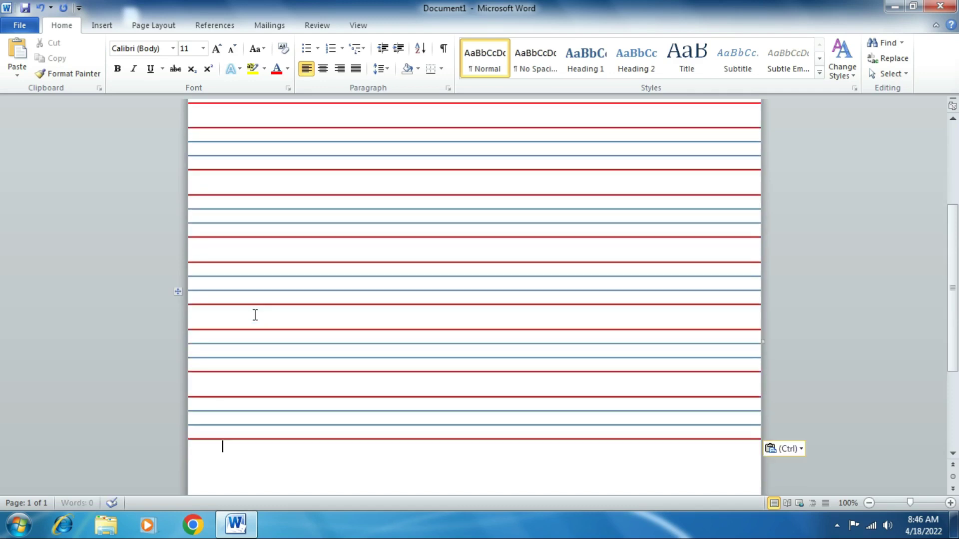
scroll(254, 314, down, 2)
scroll(253, 317, down, 1)
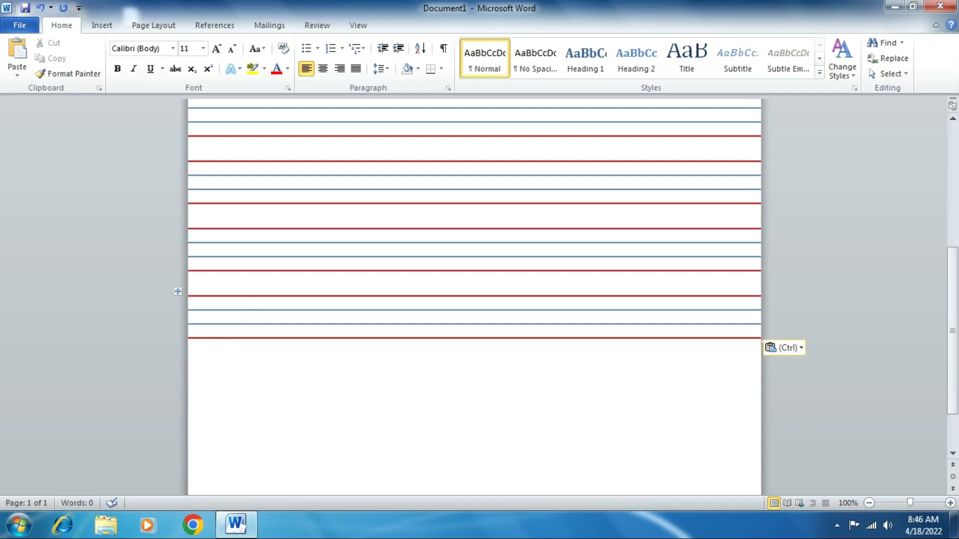
key(Escape)
key(ctrl+v)
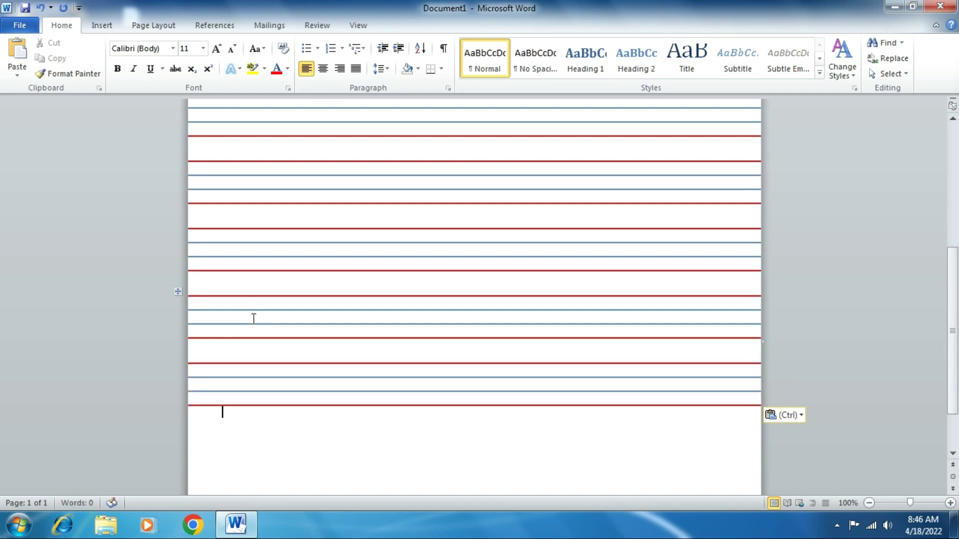
scroll(254, 318, down, 1)
key(Return)
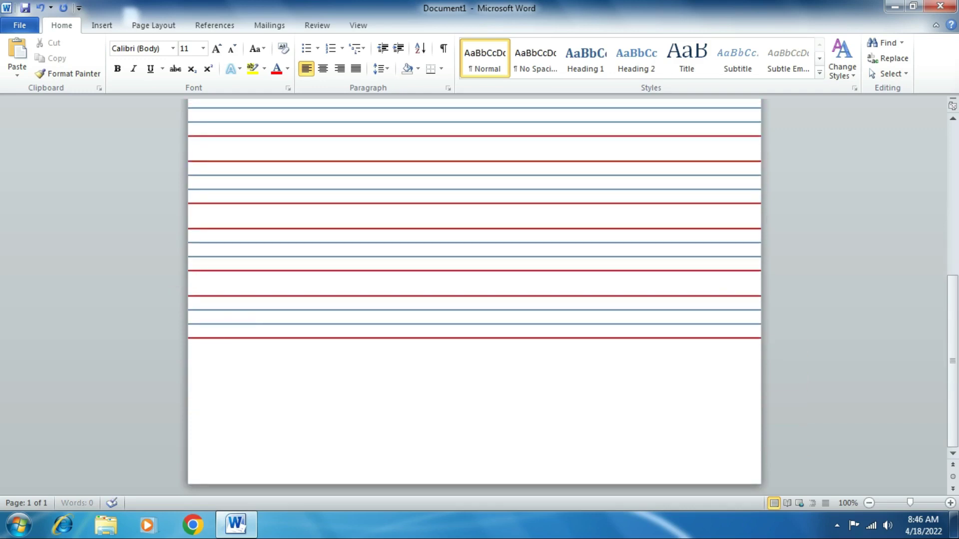
key(ctrl+v)
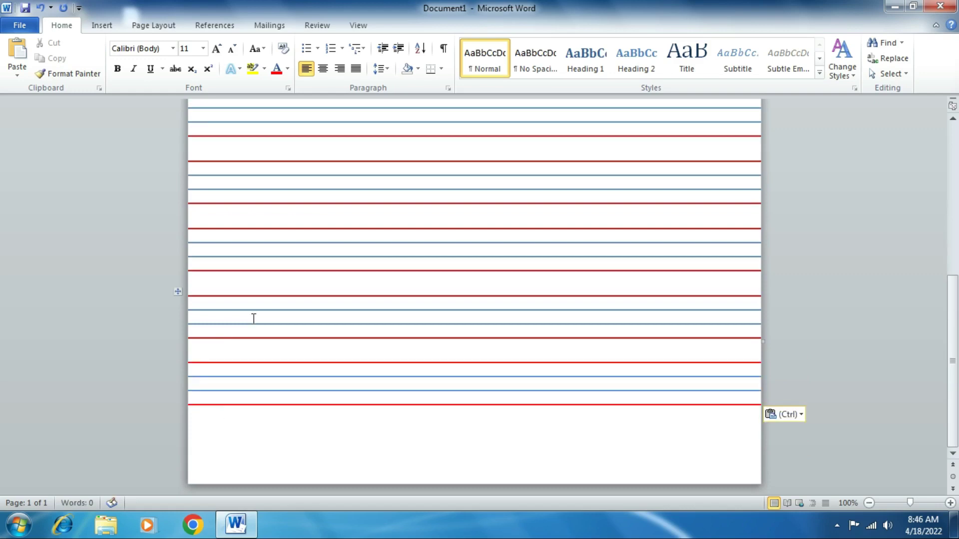
scroll(300, 327, up, 3)
scroll(328, 327, up, 2)
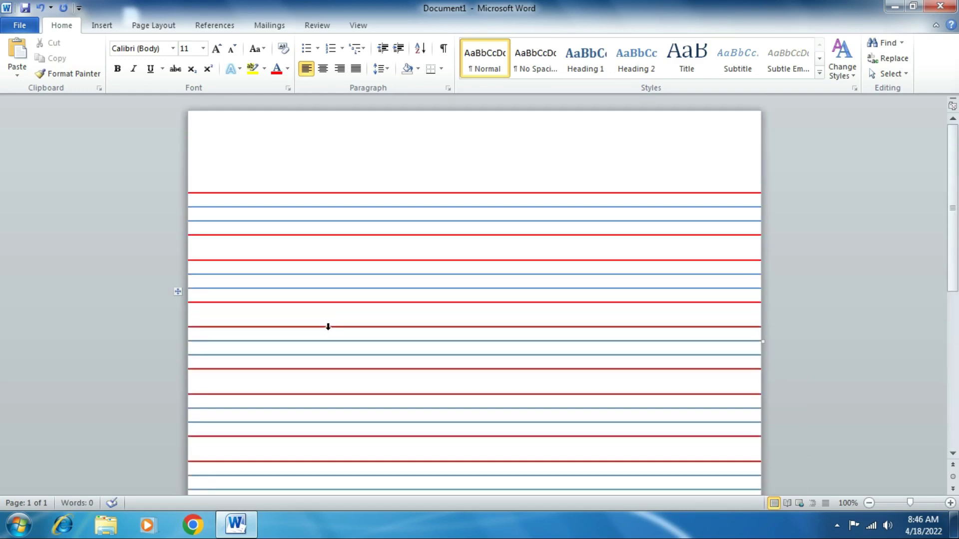
scroll(328, 327, down, 3)
scroll(328, 326, down, 5)
scroll(325, 327, up, 3)
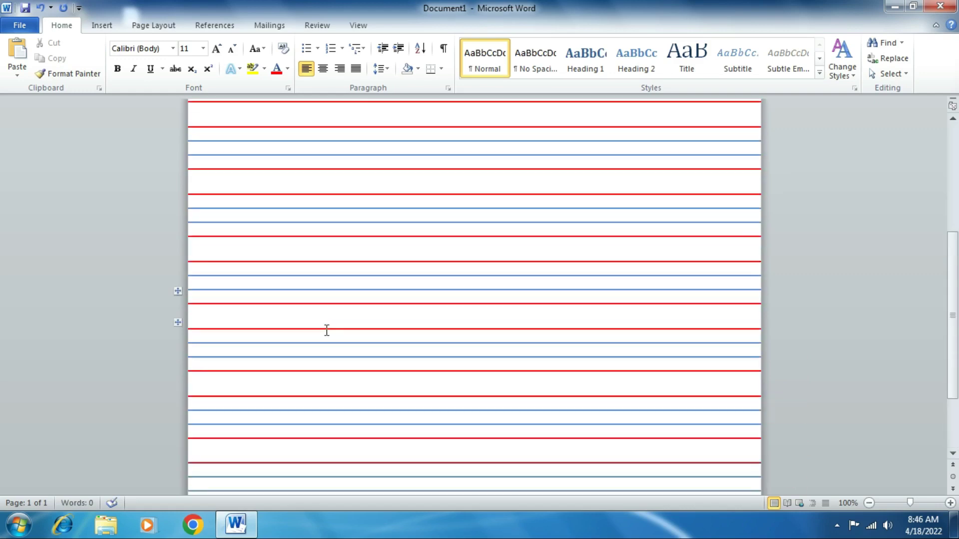
scroll(325, 327, up, 2)
scroll(326, 328, up, 2)
scroll(325, 327, down, 3)
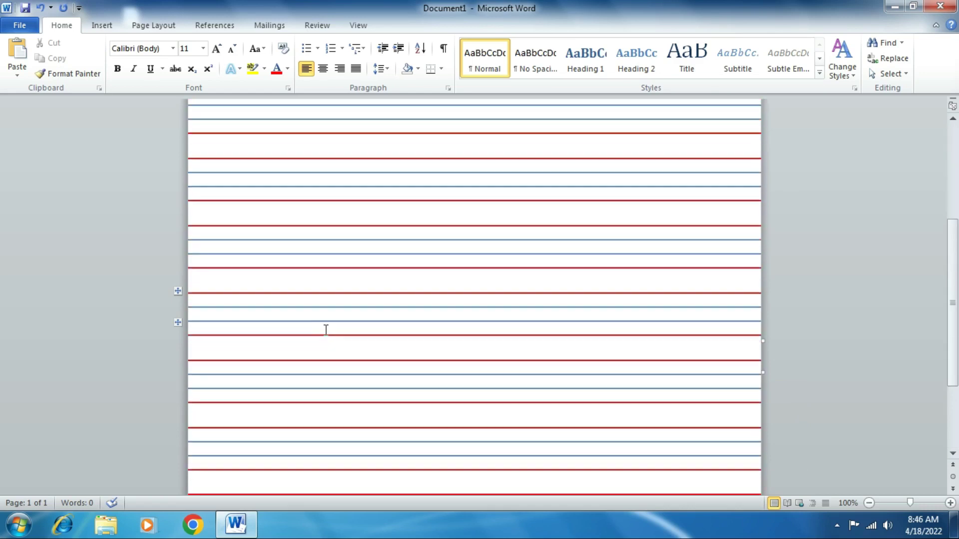
scroll(325, 328, down, 2)
scroll(325, 328, up, 3)
scroll(324, 328, up, 2)
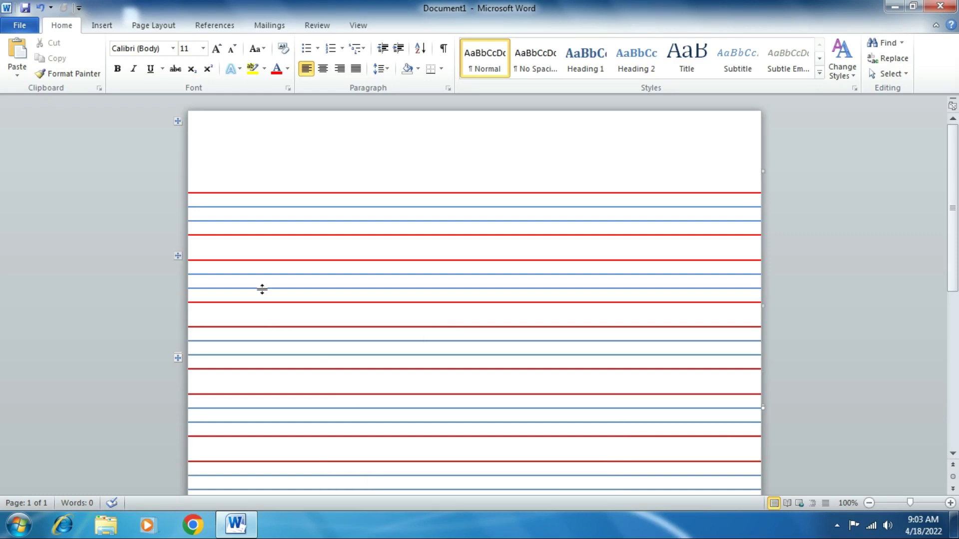
Draw a straight vertical line from the page top to bottom near the left edge
click(104, 27)
click(200, 73)
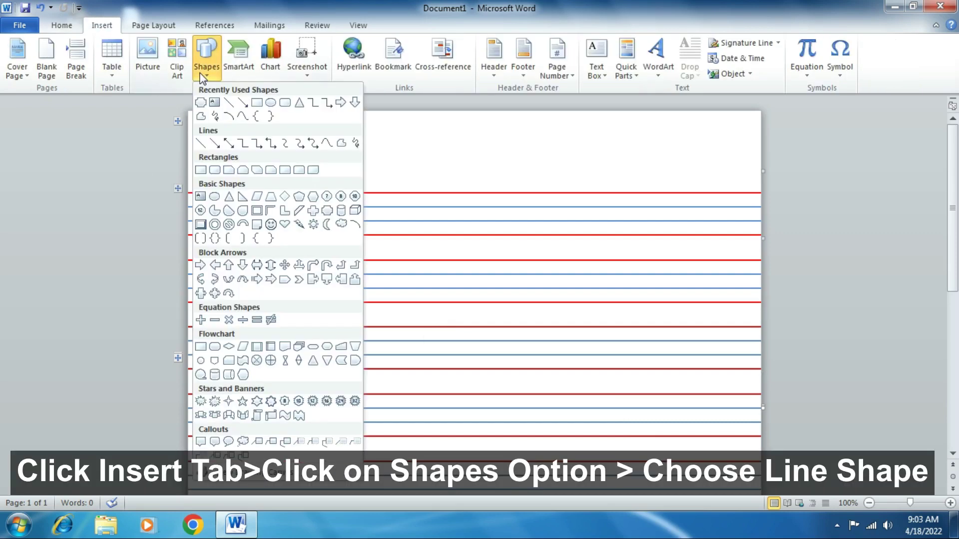
click(200, 144)
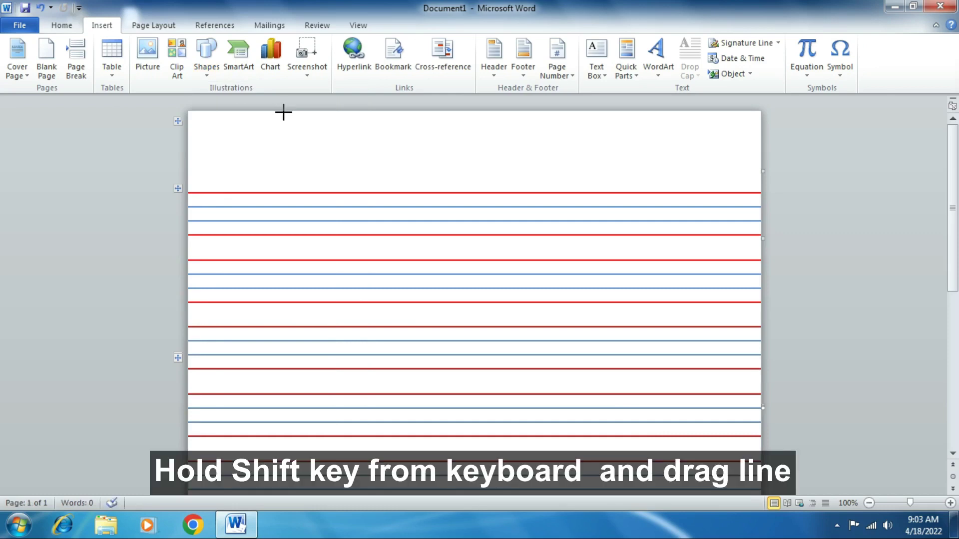
mouse_move(283, 112)
mouse_down()
mouse_move(299, 503)
mouse_move(290, 506)
mouse_move(284, 475)
mouse_move(284, 485)
mouse_up()
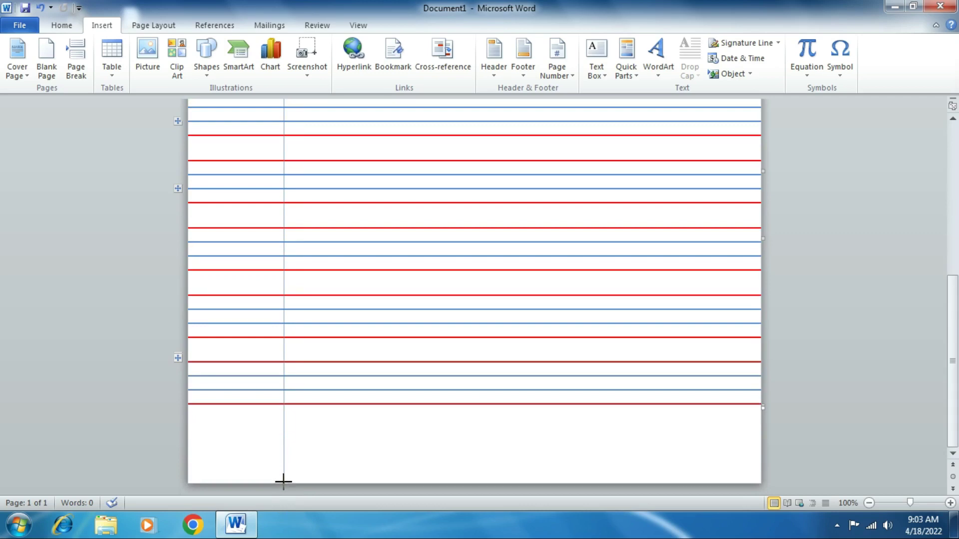
drag(283, 481, 283, 481)
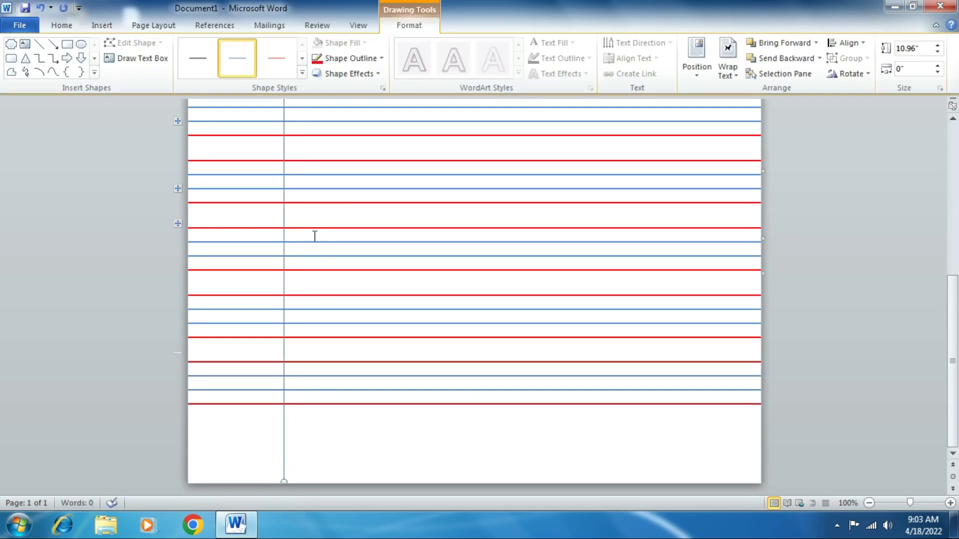
Make the margin line a Double compound line about 5 pt wide
scroll(314, 236, up, 2)
scroll(315, 236, up, 4)
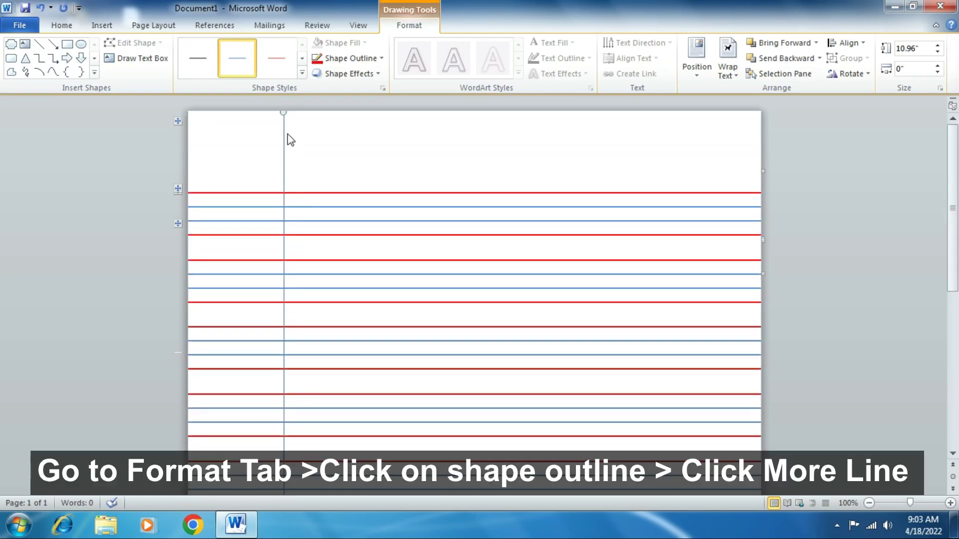
click(343, 59)
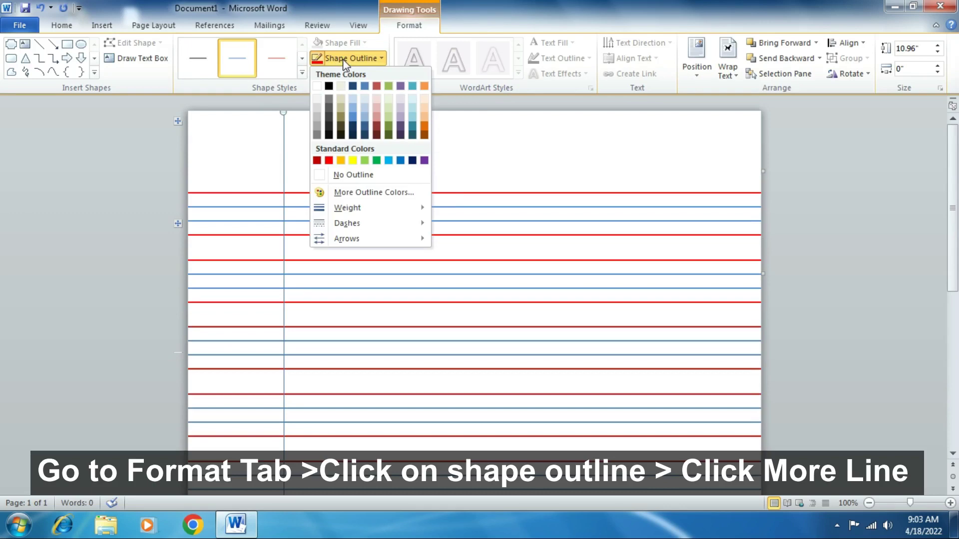
mouse_move(347, 223)
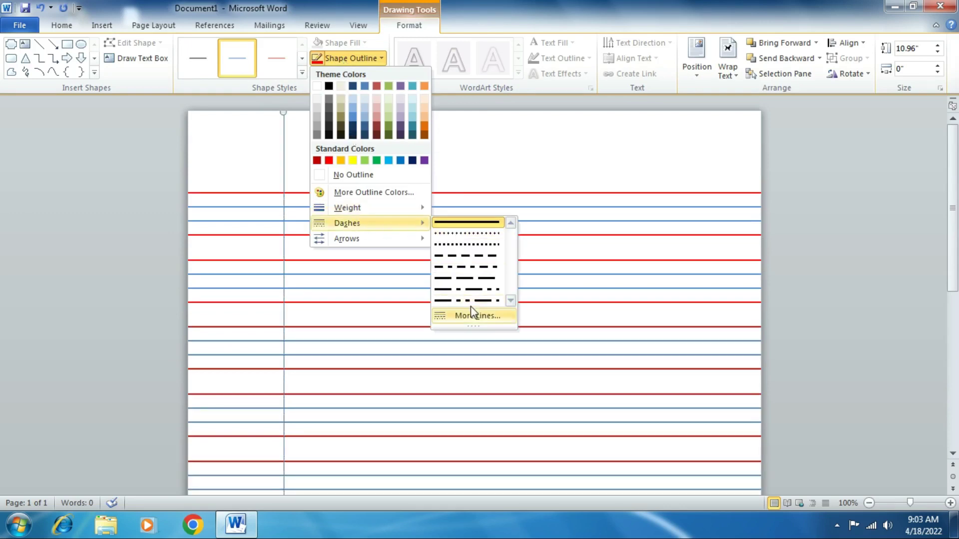
click(469, 316)
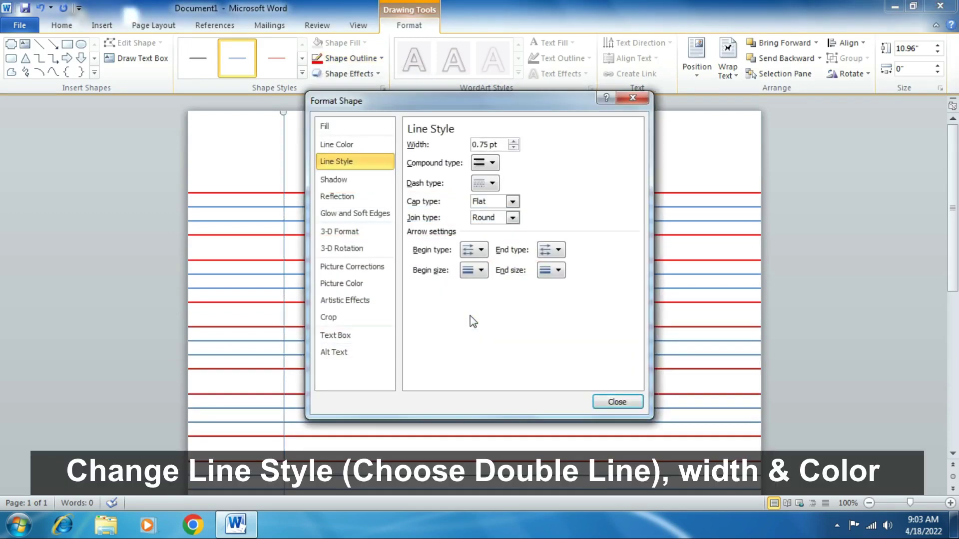
click(492, 164)
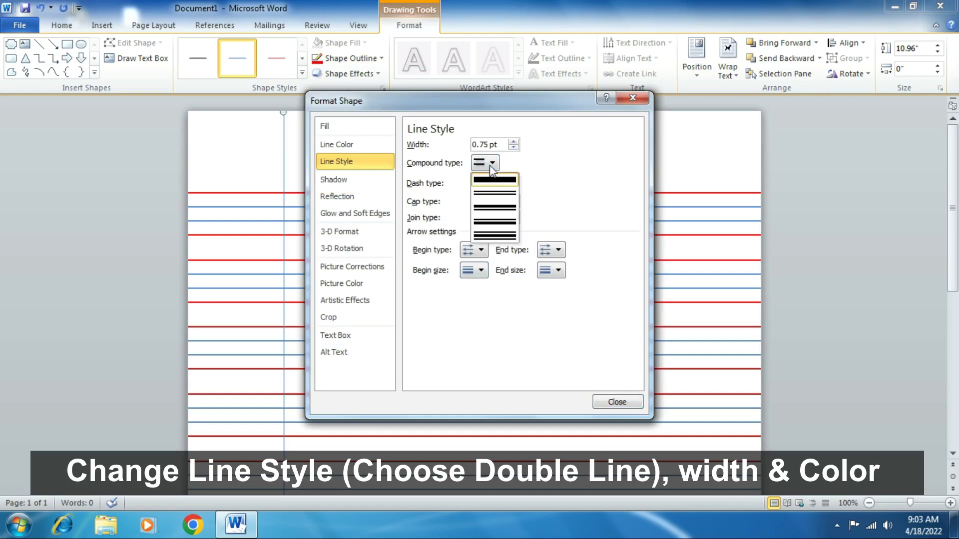
click(491, 198)
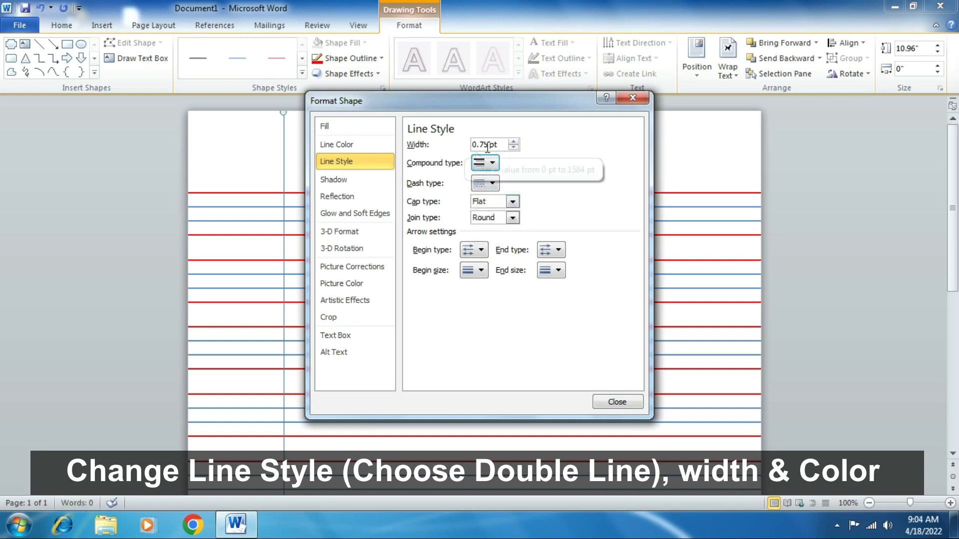
click(514, 142)
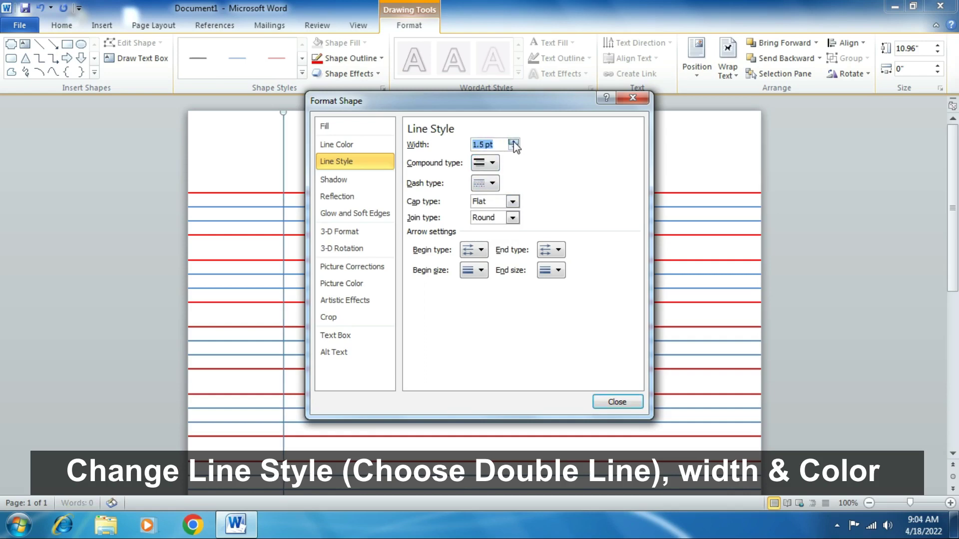
click(513, 142)
click(513, 142)
click(514, 143)
click(513, 142)
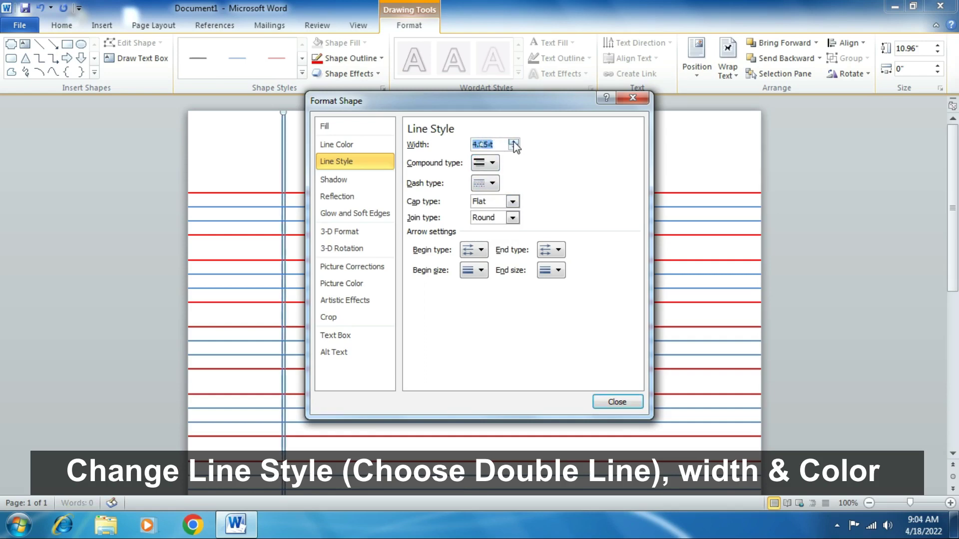
click(514, 142)
click(513, 142)
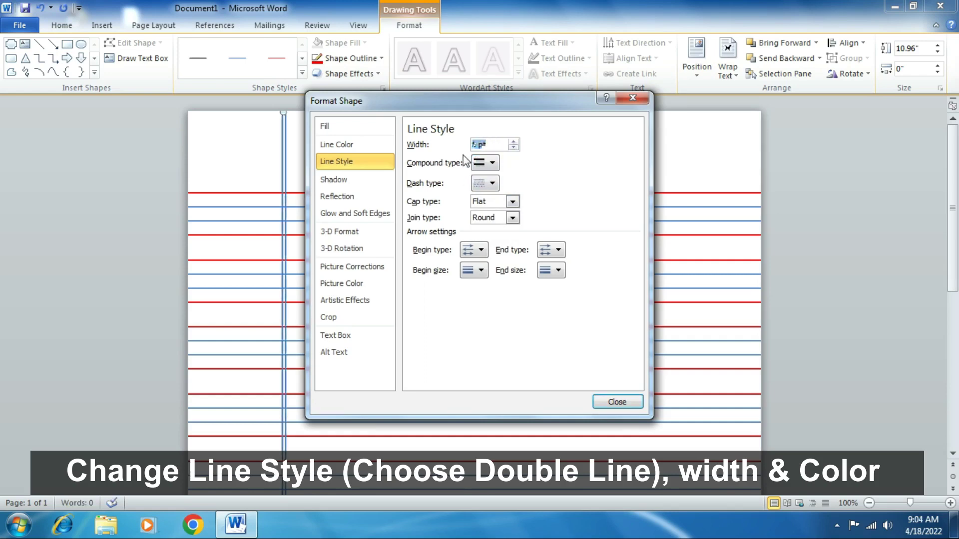
Set the margin line's colour to red
click(336, 144)
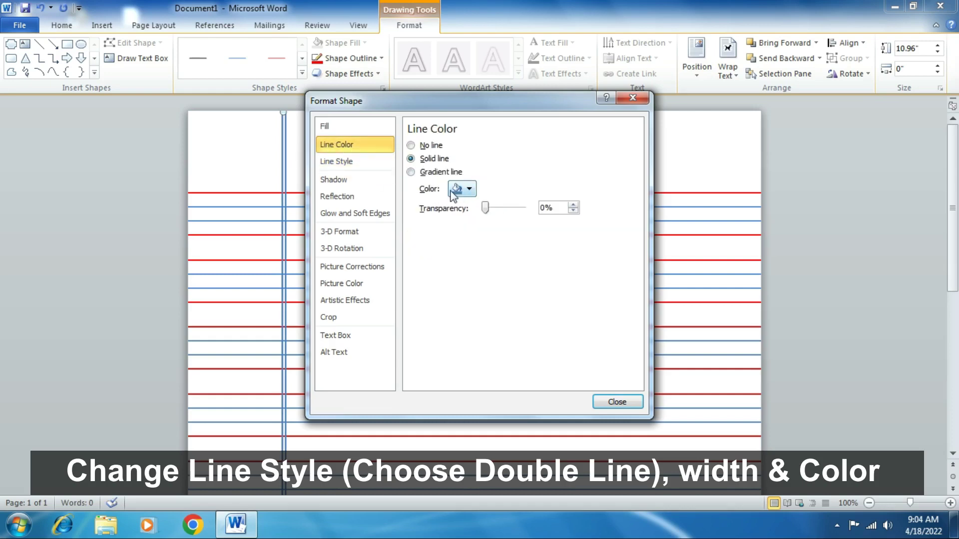
click(469, 189)
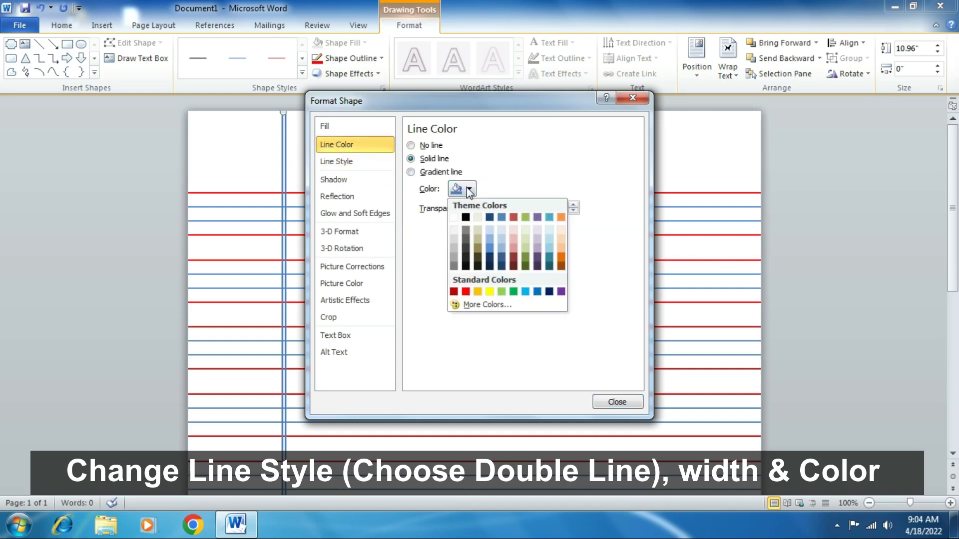
click(465, 292)
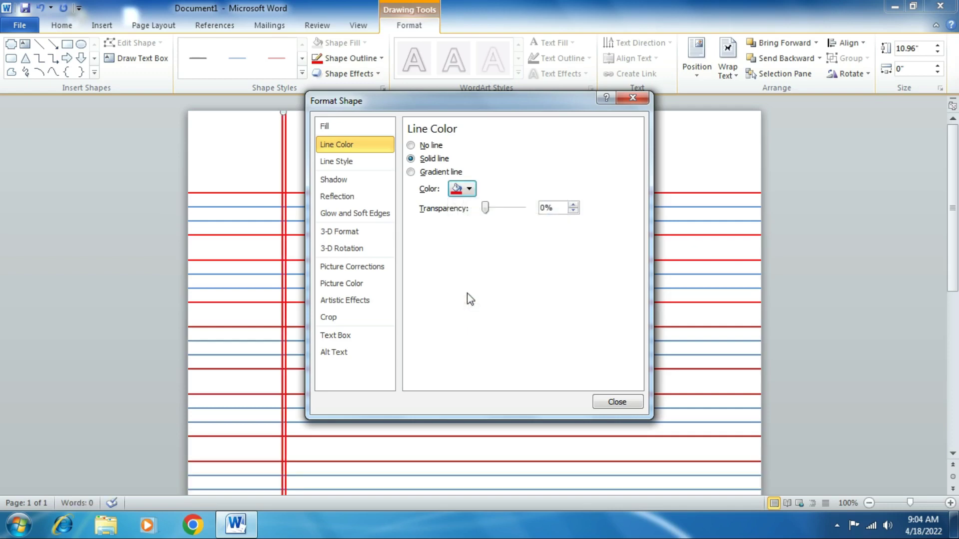
click(625, 403)
Draw a Plaque shape in the page's top-right corner above the first ruled lines
scroll(373, 325, down, 2)
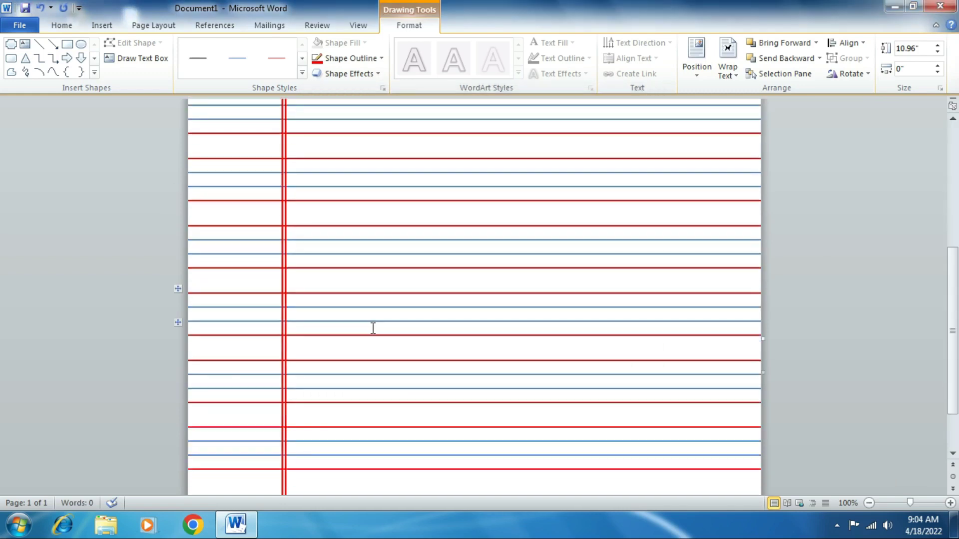
scroll(361, 323, up, 2)
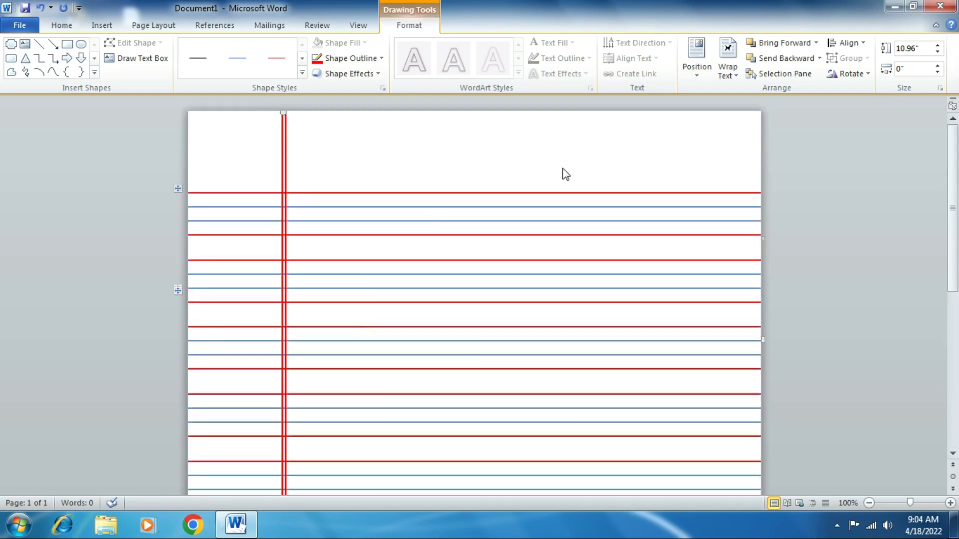
click(104, 25)
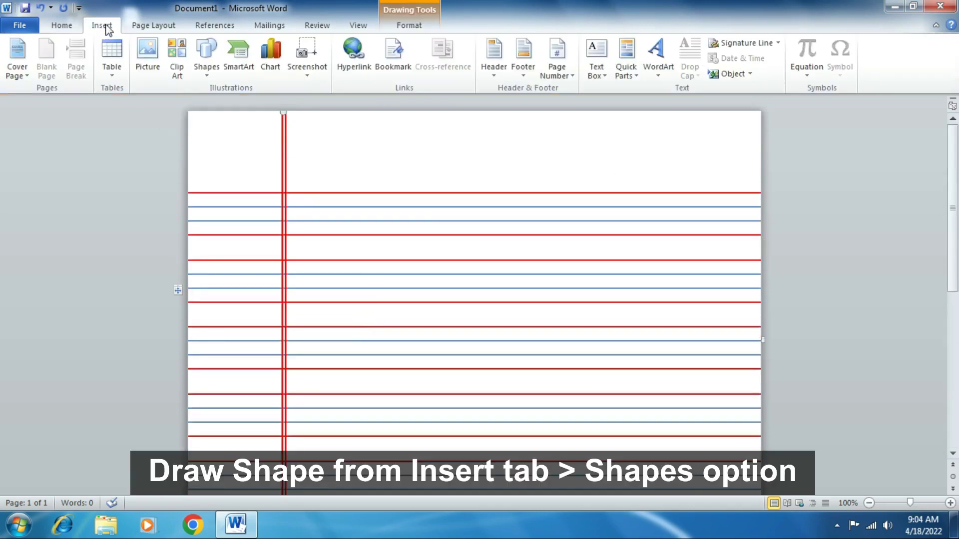
click(204, 69)
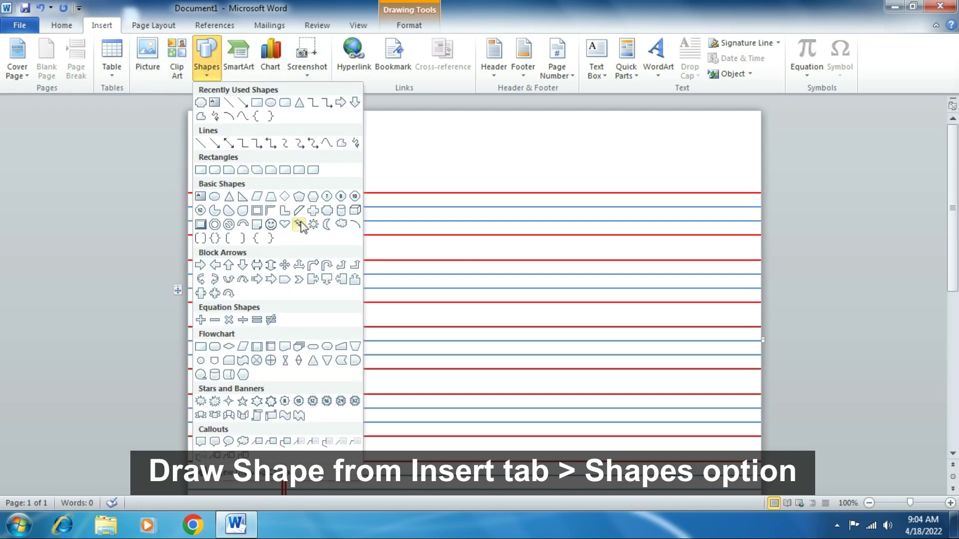
click(326, 212)
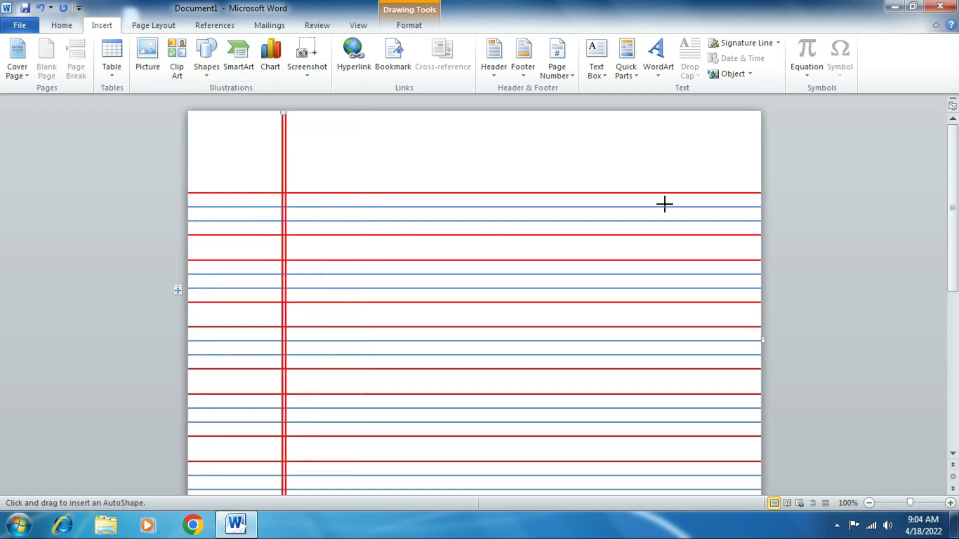
drag(606, 130, 739, 180)
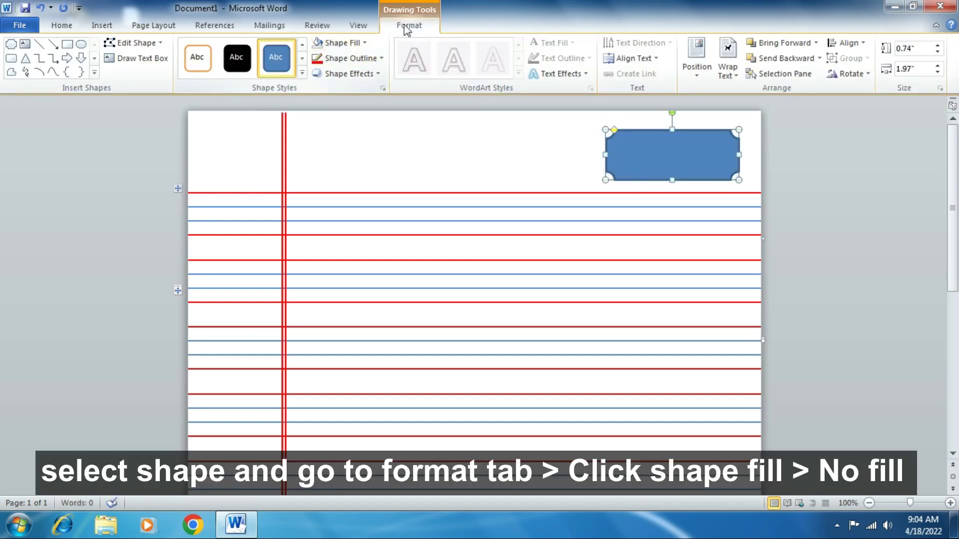
Remove the plaque box's fill and give it a standard red outline
click(333, 44)
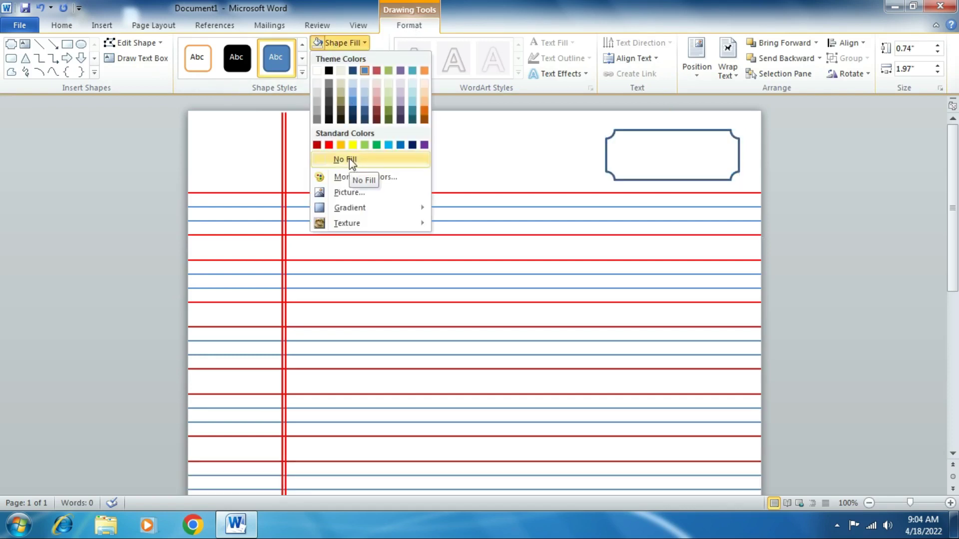
click(349, 158)
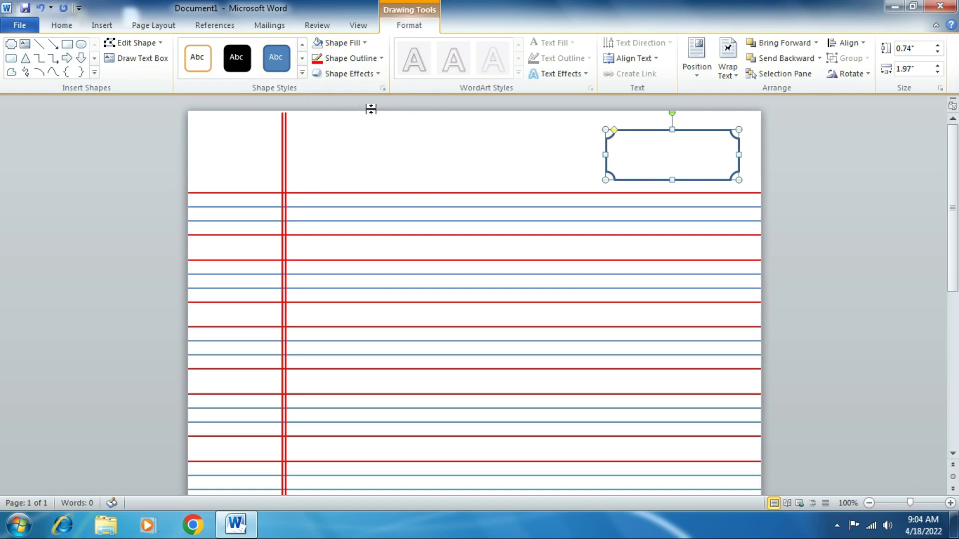
click(339, 59)
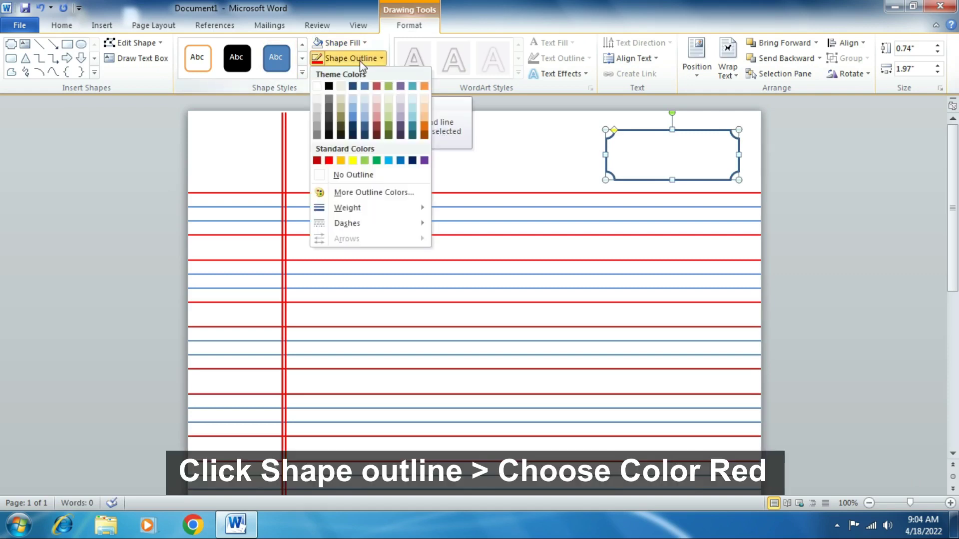
click(330, 160)
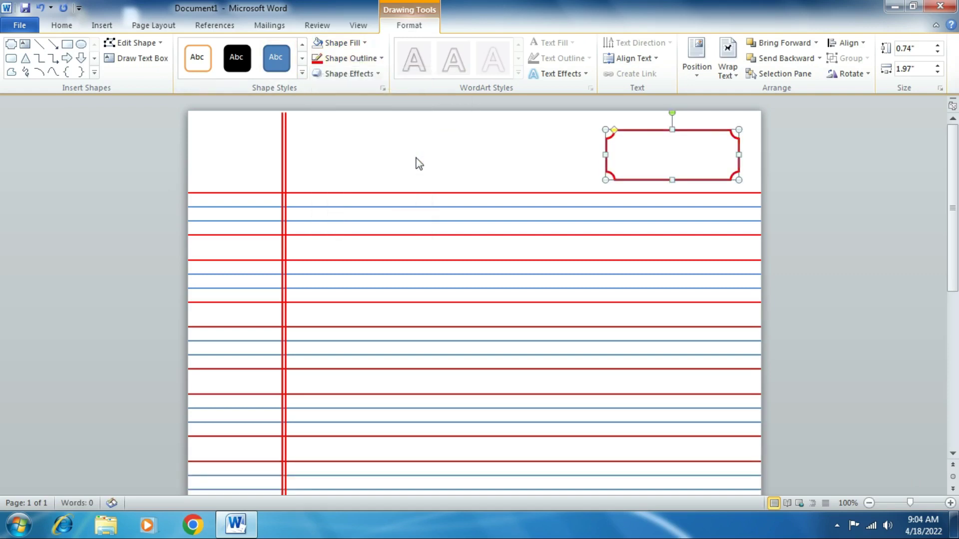
Add text to the plaque shape and set its text fill to red
right_click(615, 181)
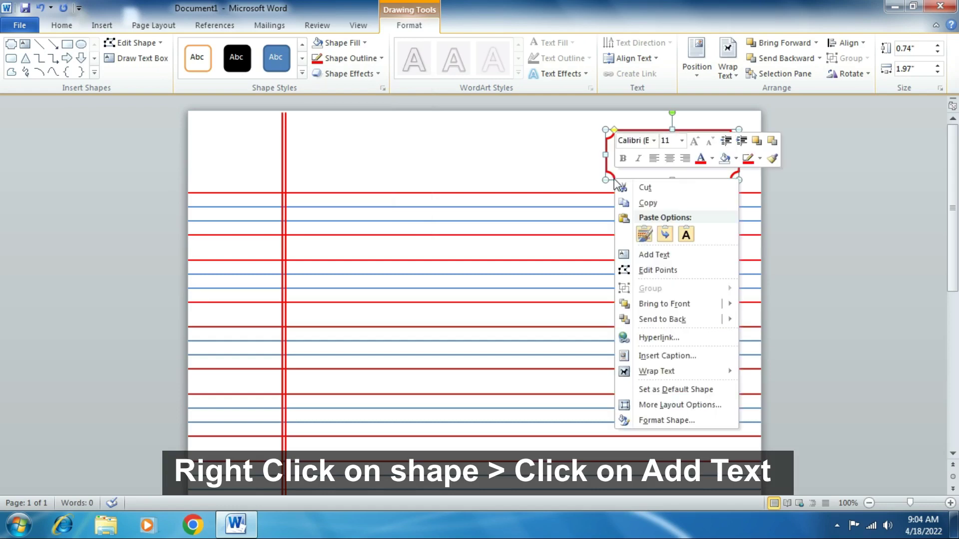
click(644, 254)
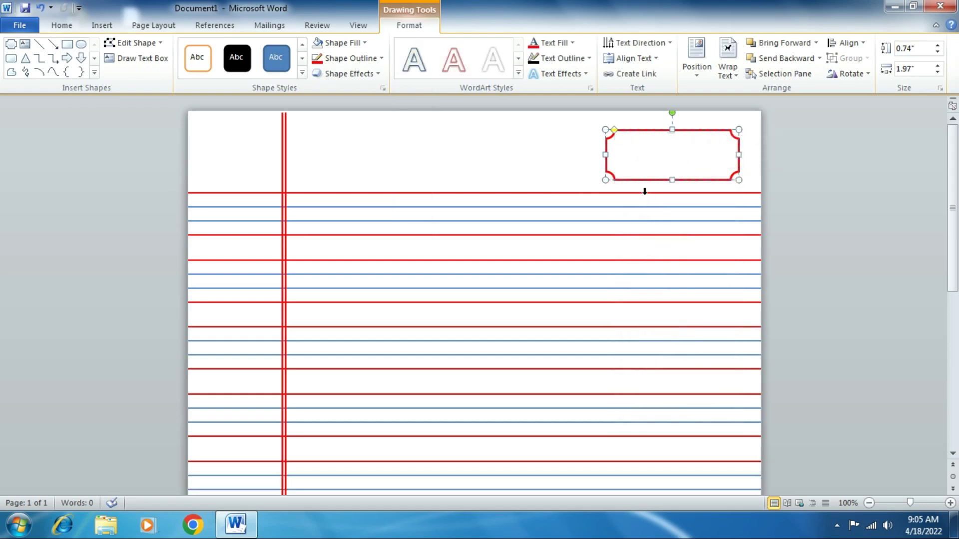
click(570, 43)
click(545, 161)
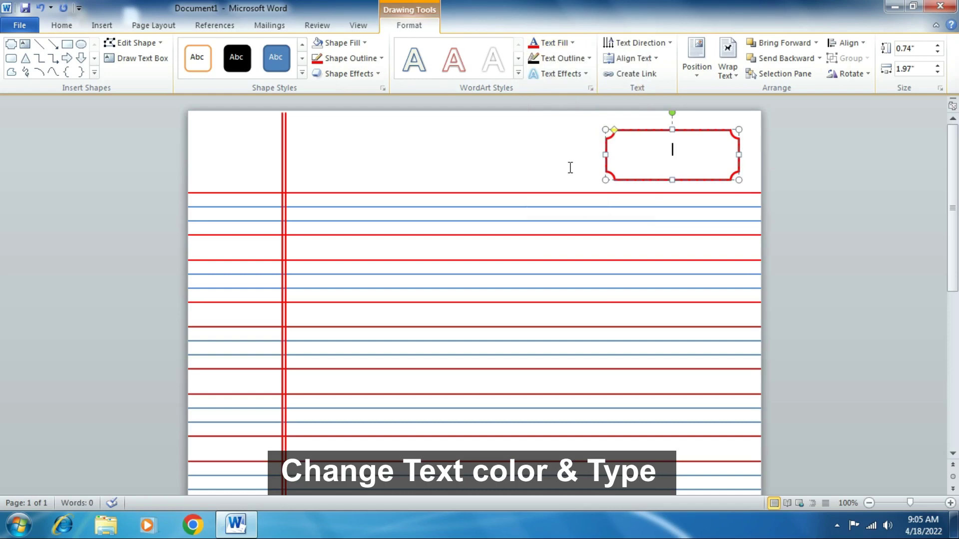
Type DATE and PAGE lines each followed by dashes, then select both lines
text(DAT)
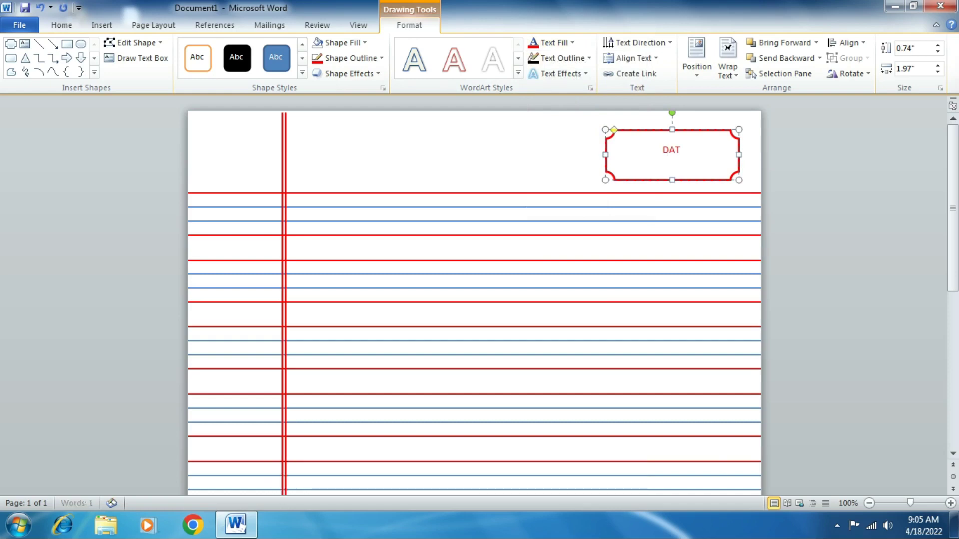
text(E)
text(-------)
text(-----------)
text(--------)
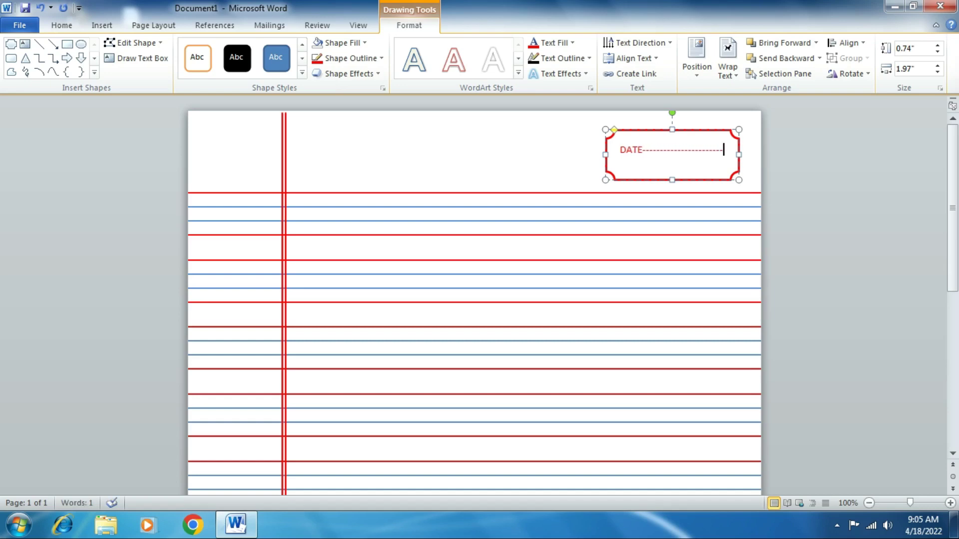
key(Return)
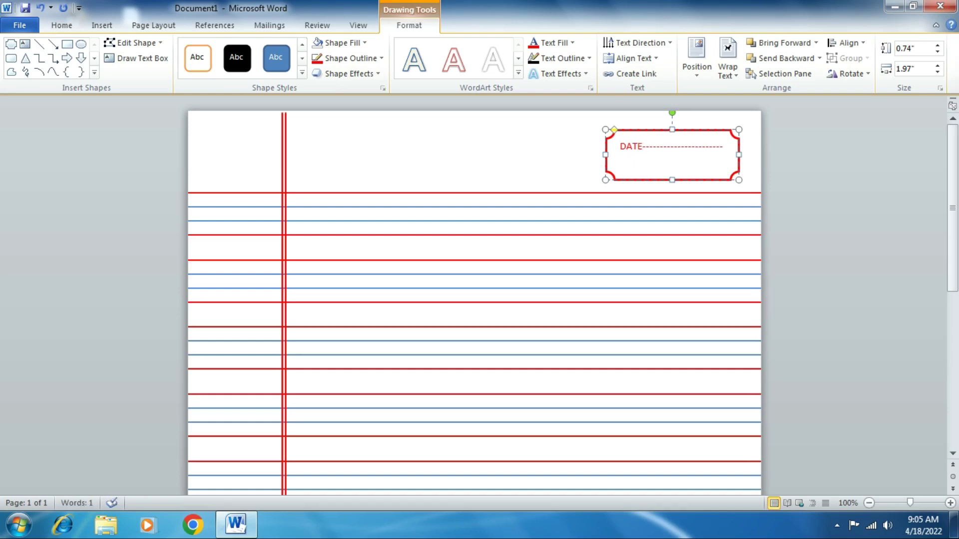
text(DA)
text(GE)
text(----------)
text(---)
text(----)
text(-)
drag(620, 147, 635, 172)
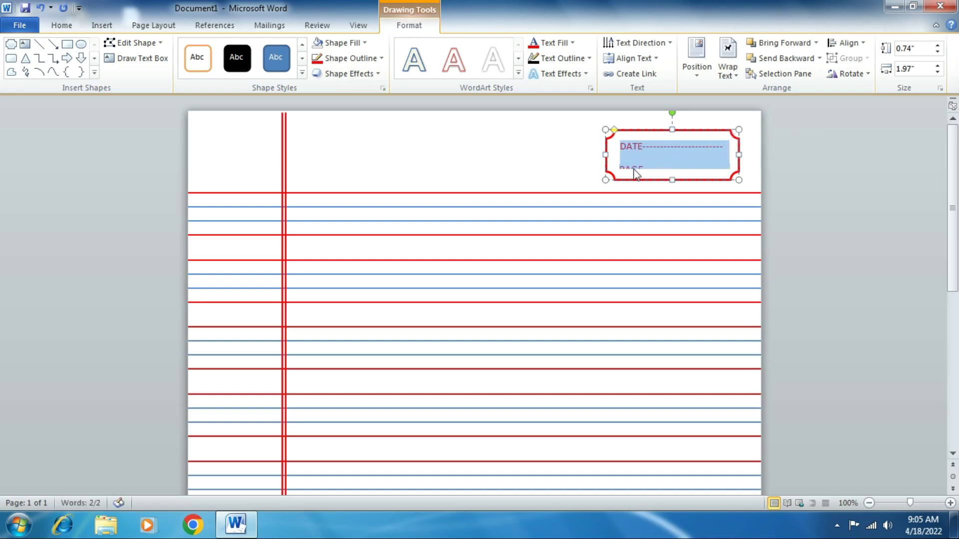
Remove the space after paragraph so both plaque lines fit inside the box
click(59, 26)
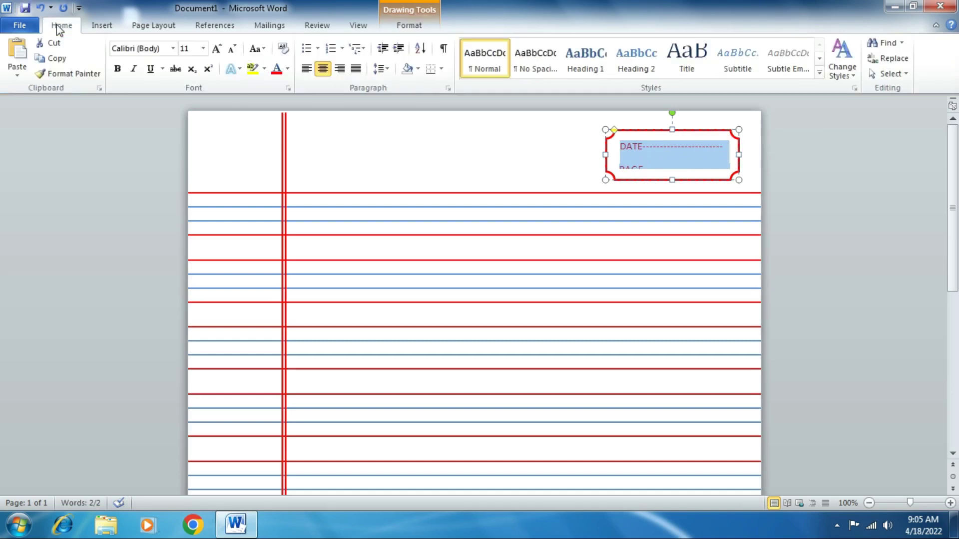
click(382, 72)
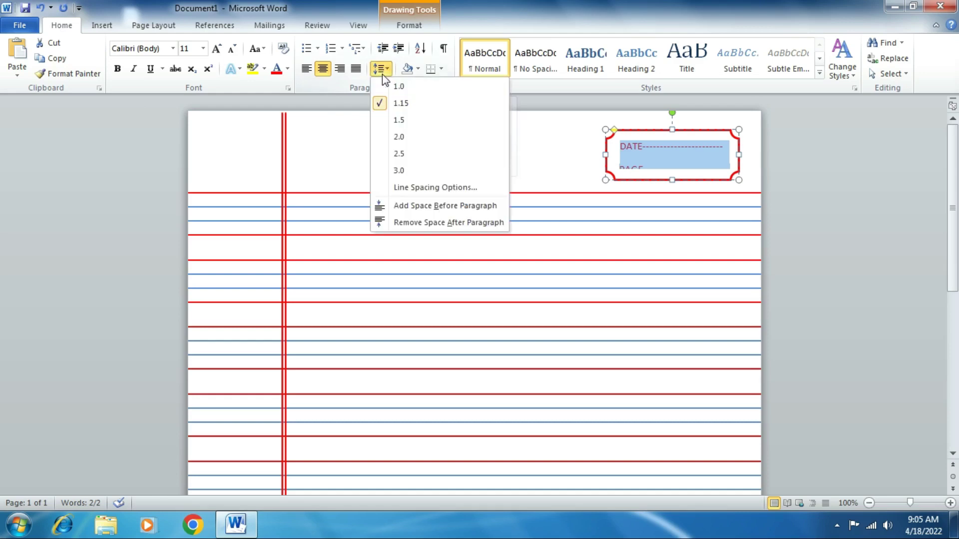
click(445, 228)
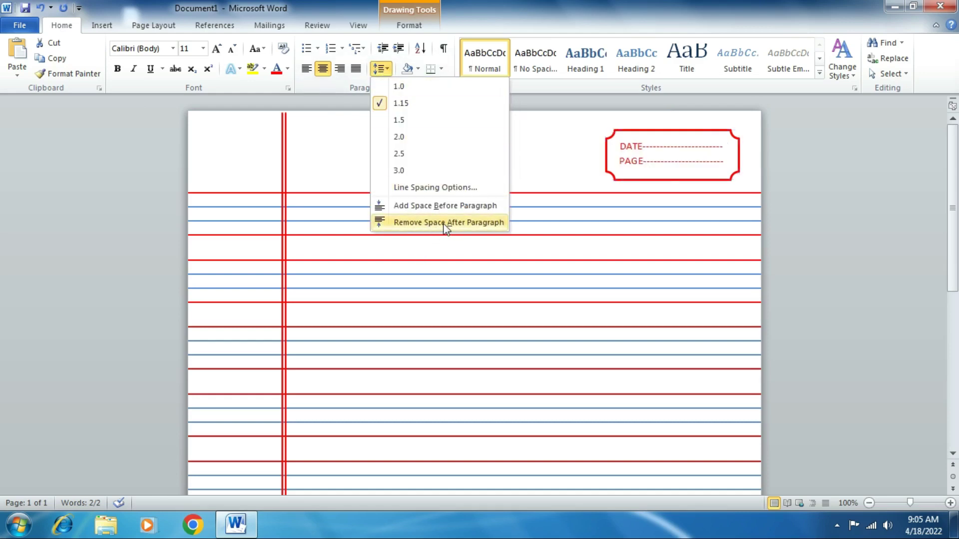
Deselect the plaque and open the document's File Info page
click(754, 179)
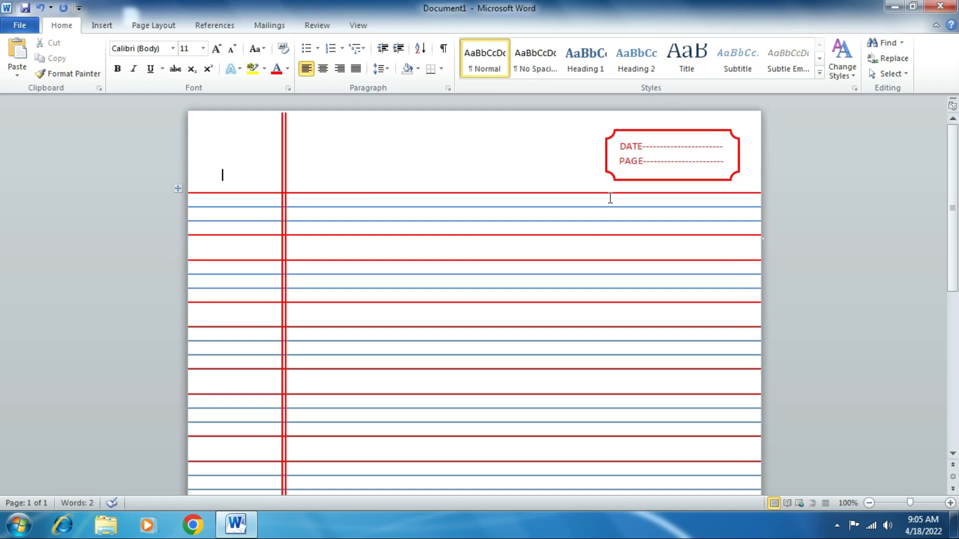
scroll(452, 248, down, 5)
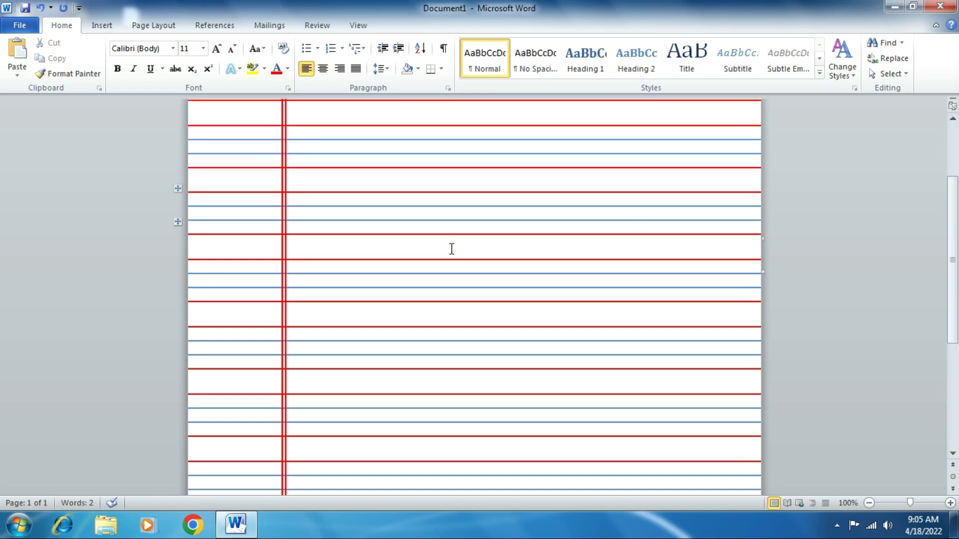
scroll(446, 259, up, 5)
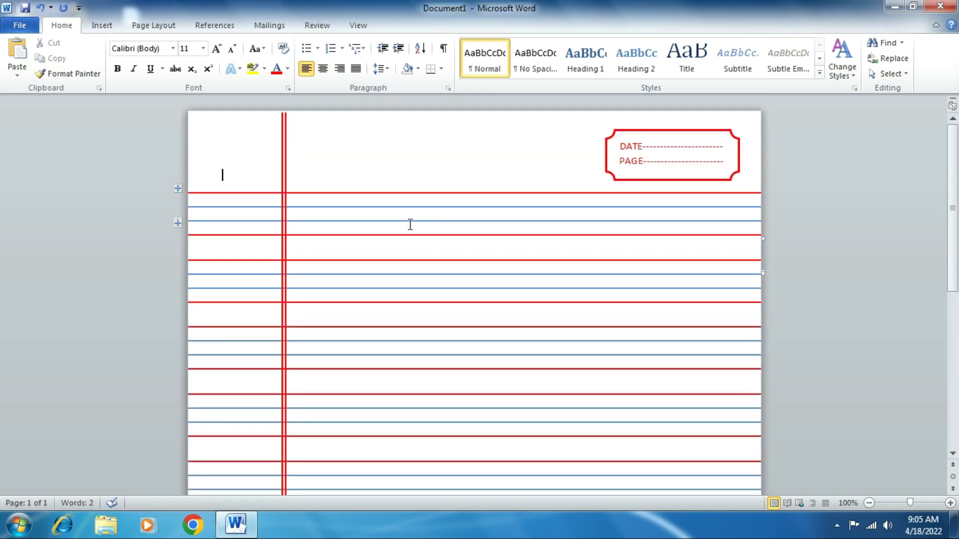
click(21, 26)
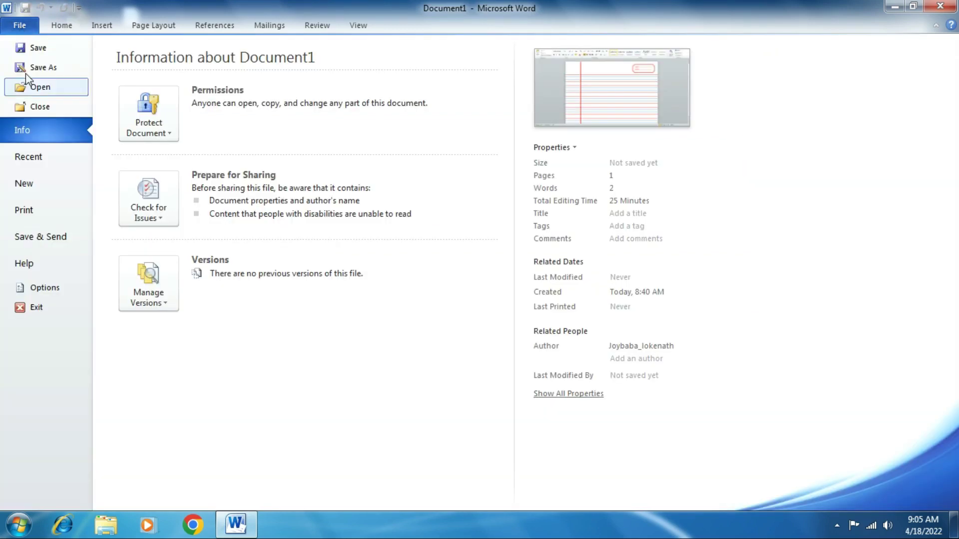
Preview the notebook page for printing twice, returning to the editing view each time
click(29, 204)
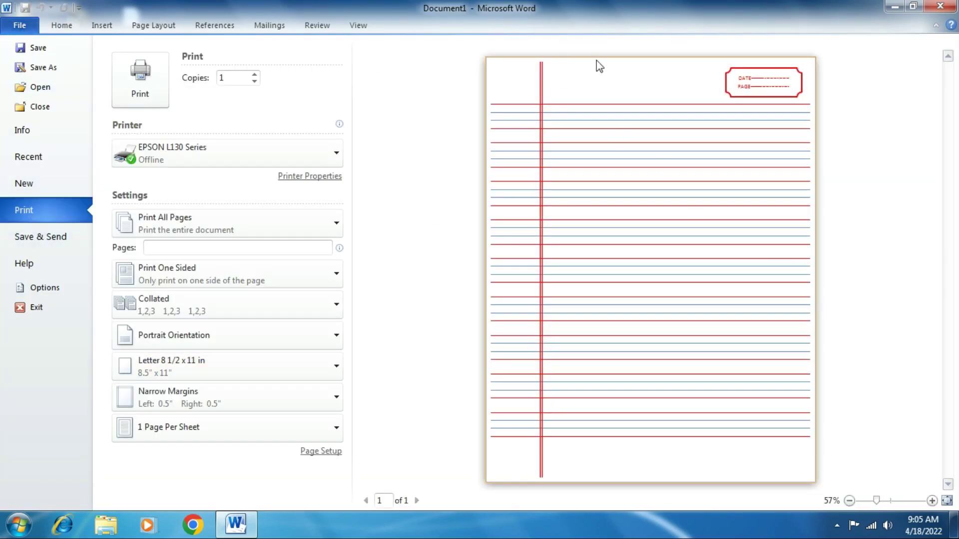
mouse_move(651, 337)
click(59, 31)
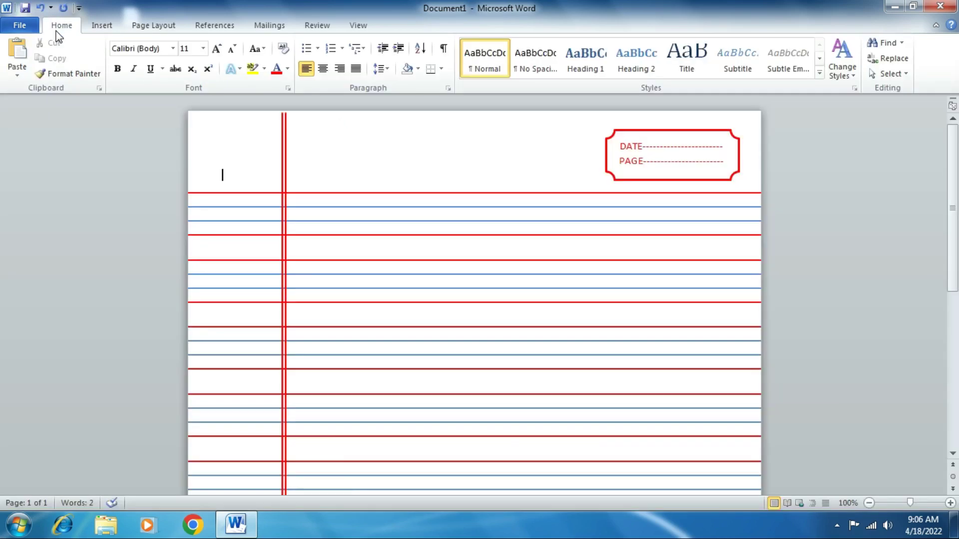
click(17, 27)
click(34, 209)
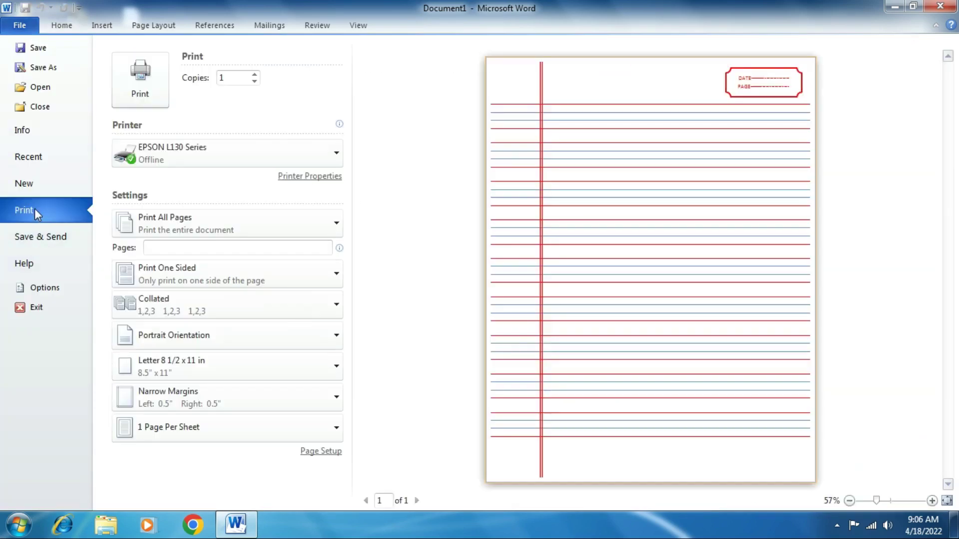
click(51, 28)
scroll(114, 179, up, 5)
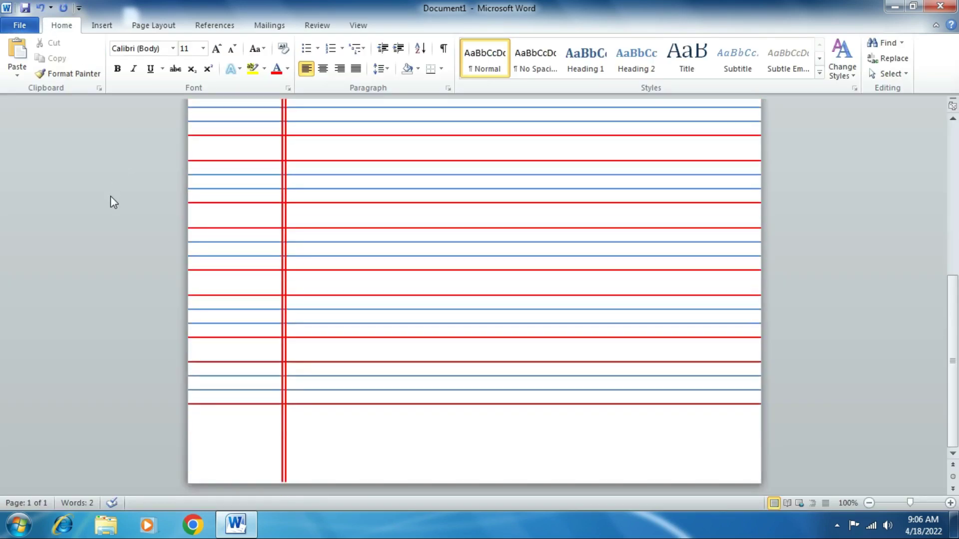